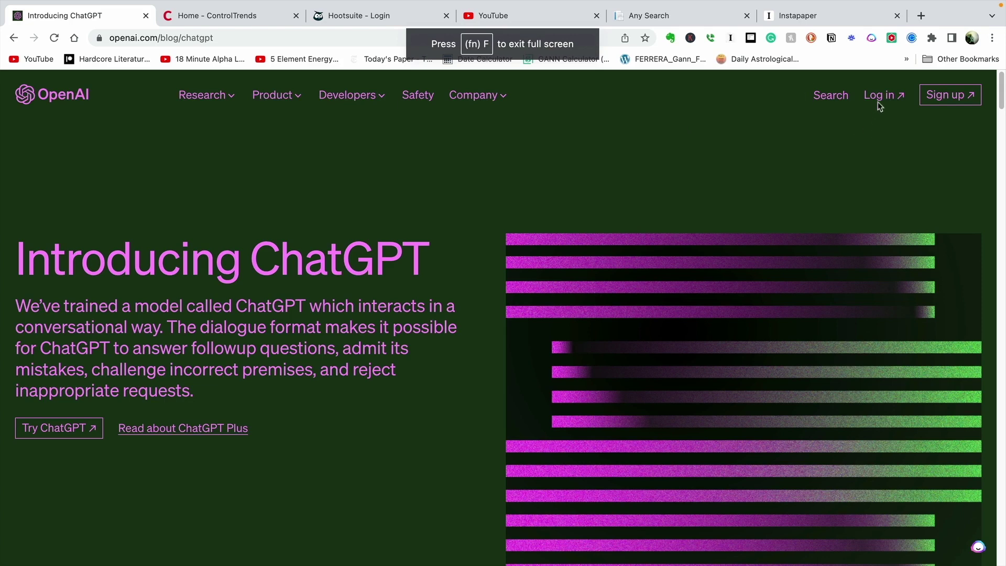
# Open ChatGPT through the OpenAI login and send the prompt "Tell me about smart building control systems".
pyautogui.click(879, 99)
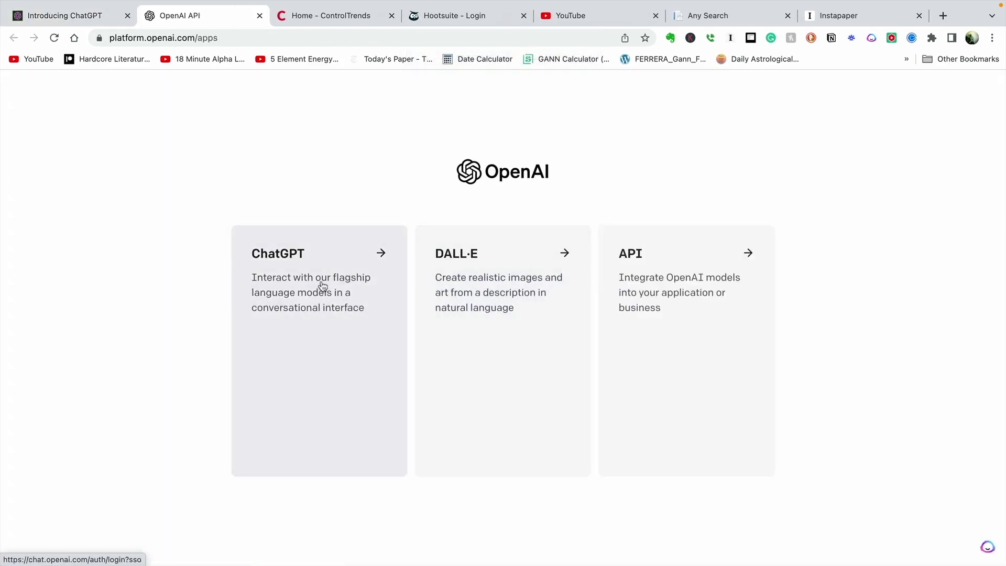
pyautogui.click(295, 250)
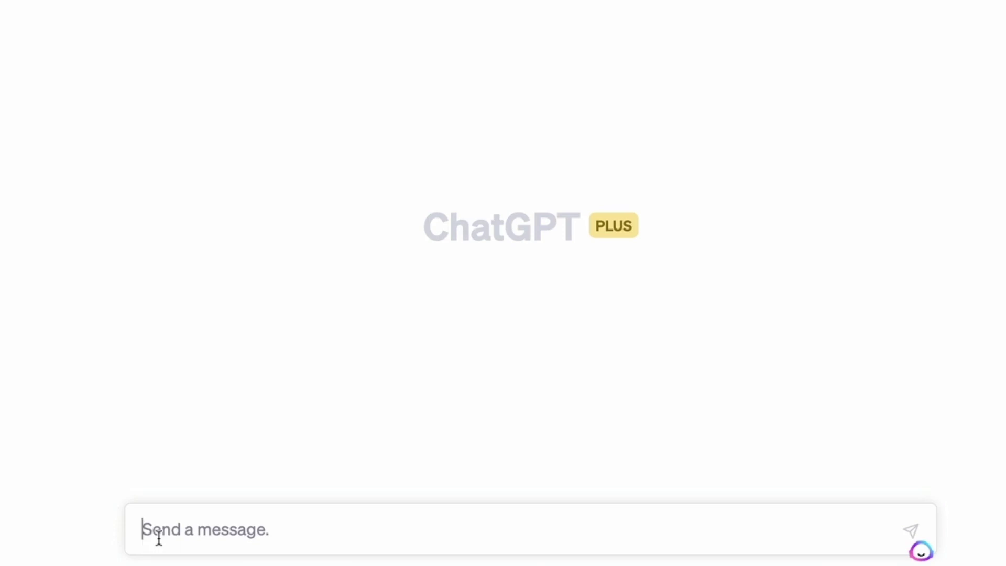
pyautogui.write('Tell')
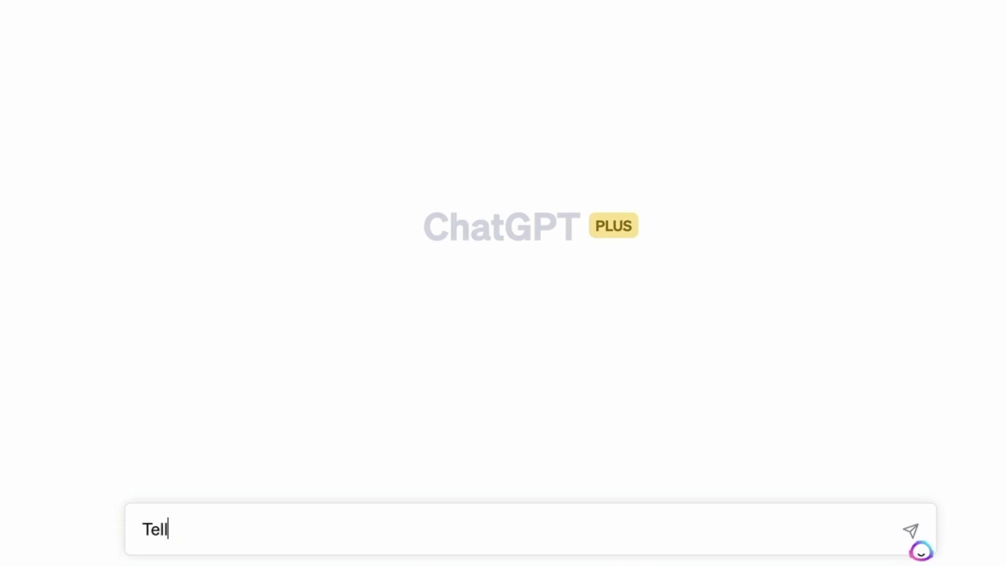
pyautogui.write(' me about')
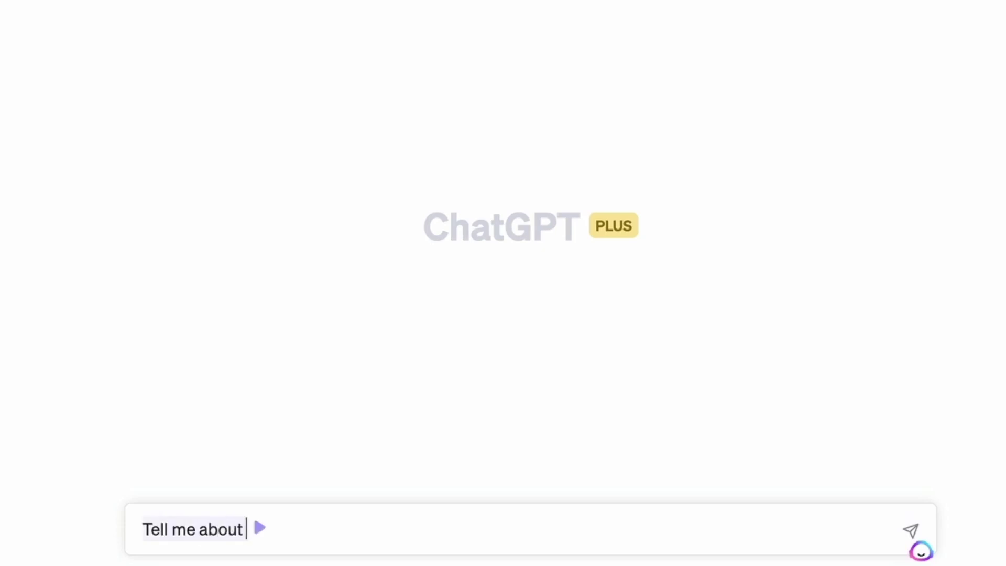
pyautogui.write(' smart bu')
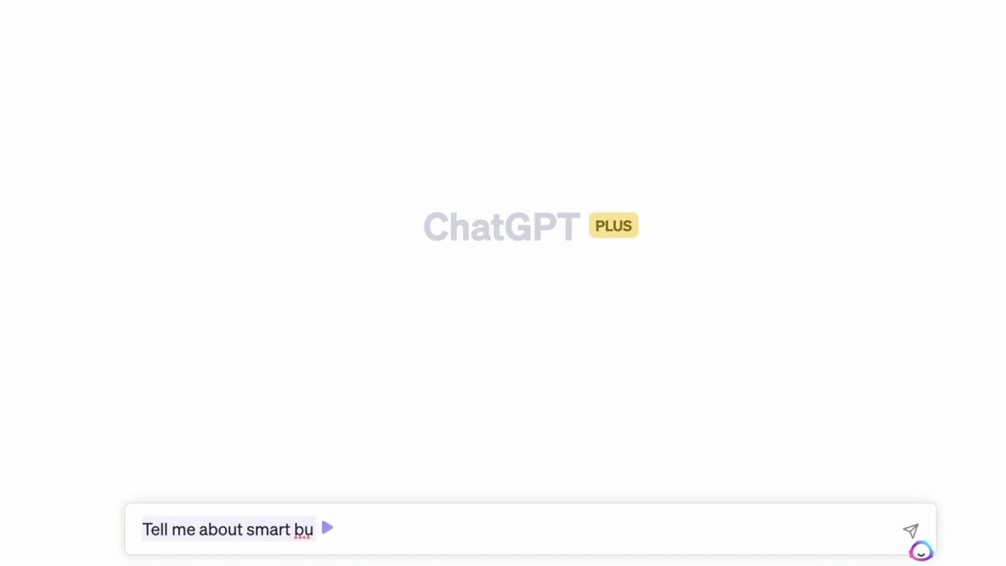
pyautogui.write('ilding c')
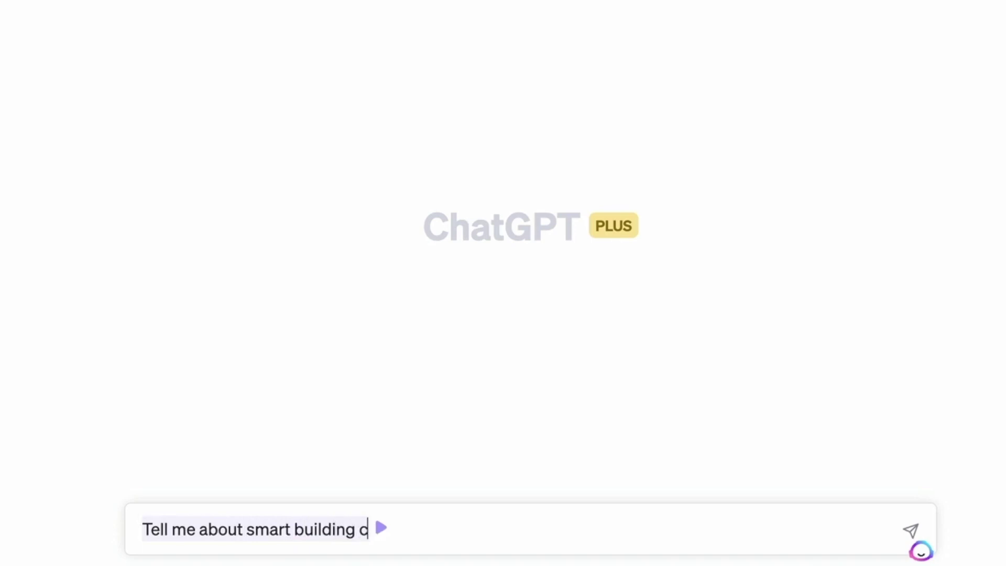
pyautogui.write('ontrol s')
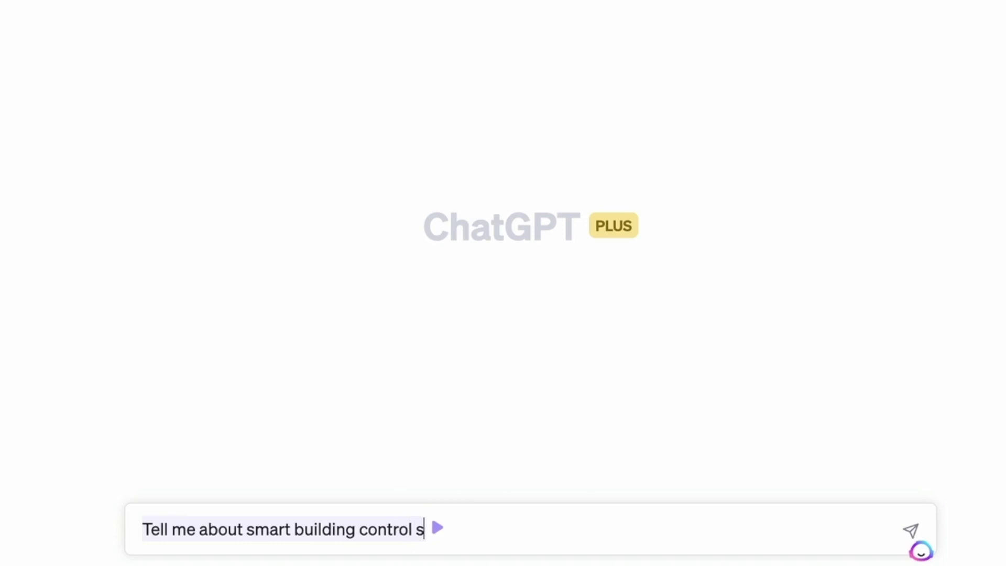
pyautogui.write('ystems')
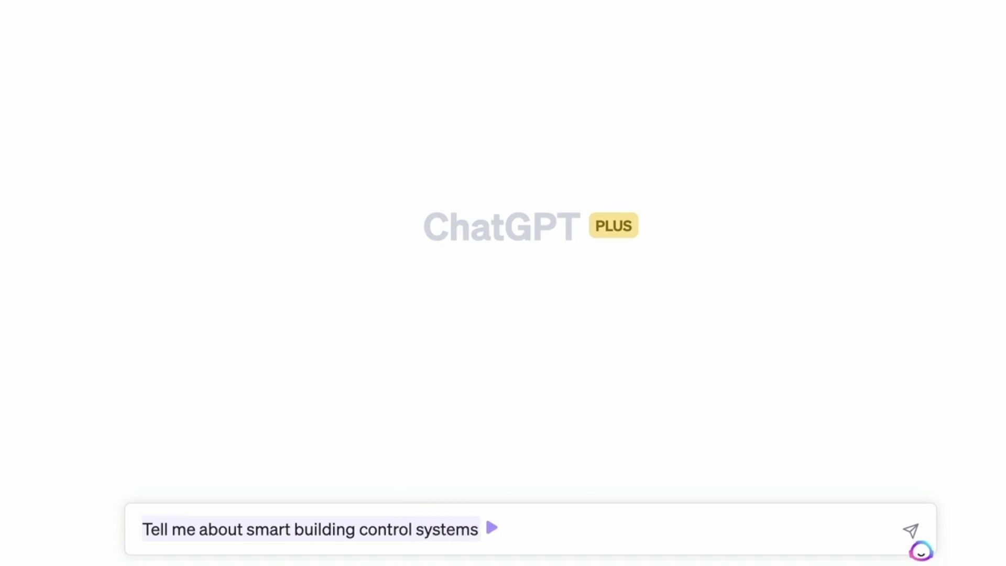
pyautogui.press('Return')
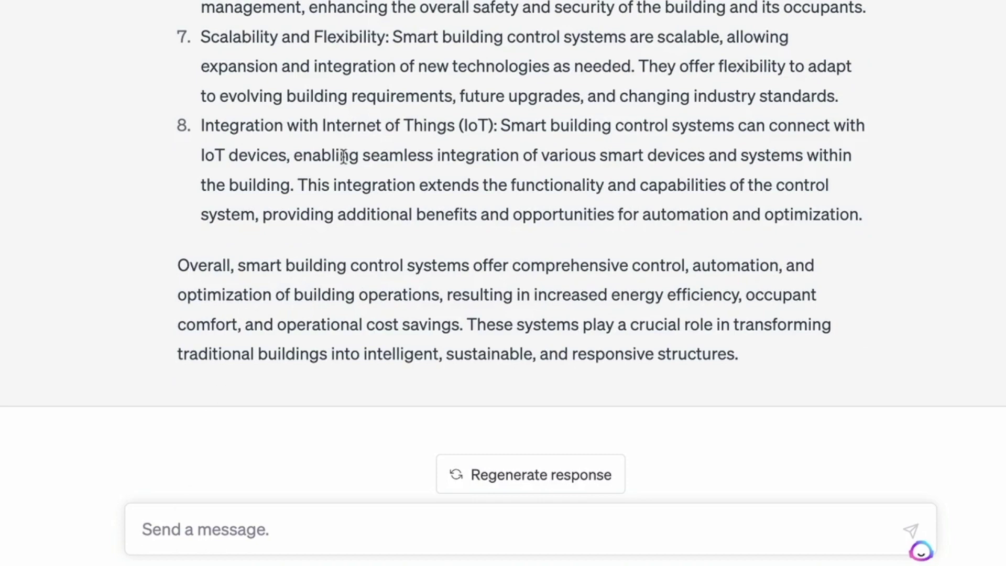
# Review the answer and begin a new prompt reading "[Data]=I am a havc controls professional".
pyautogui.scroll(15, 357, 128)
pyautogui.scroll(4, 360, 135)
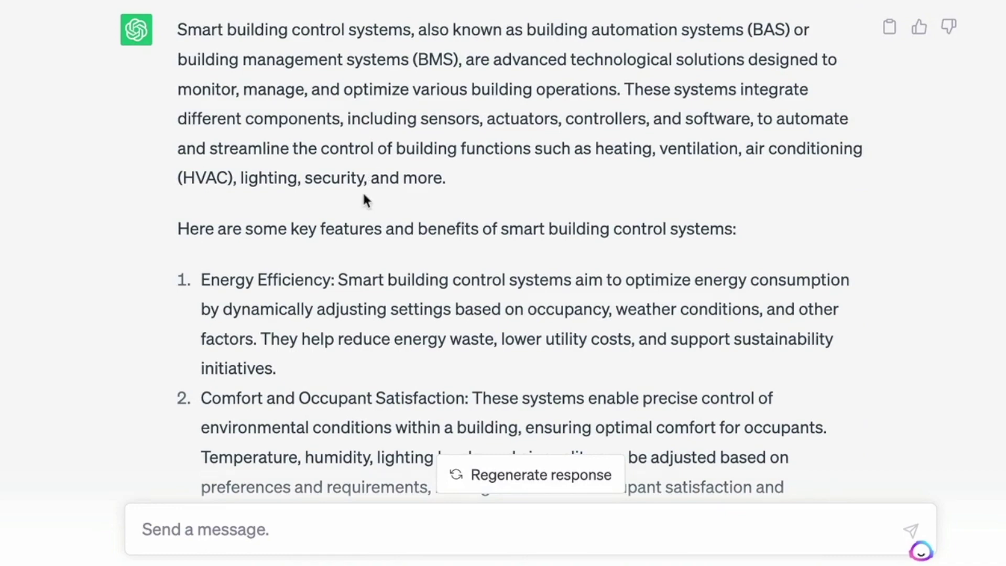
pyautogui.scroll(-5, 357, 201)
pyautogui.scroll(-10, 358, 203)
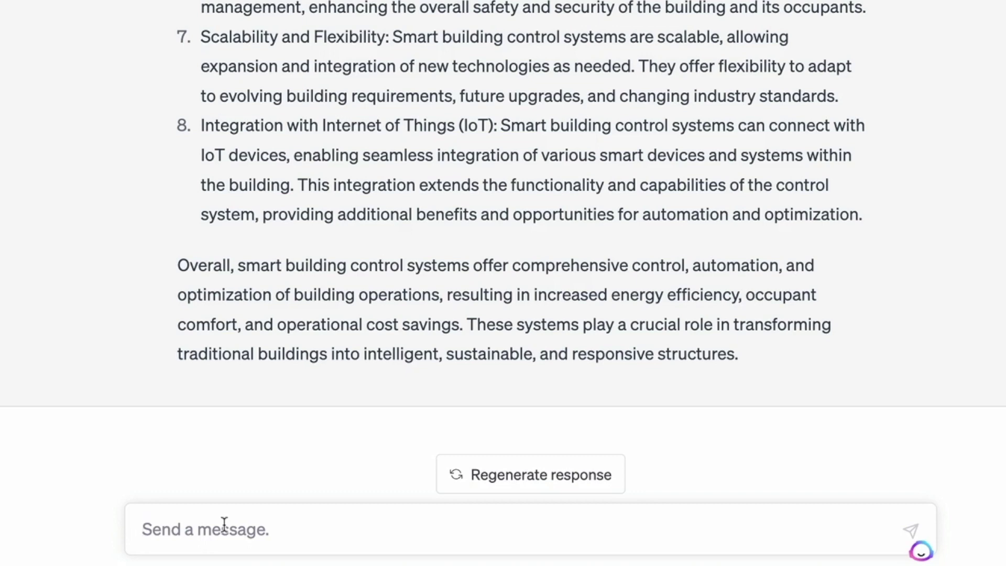
pyautogui.write('[')
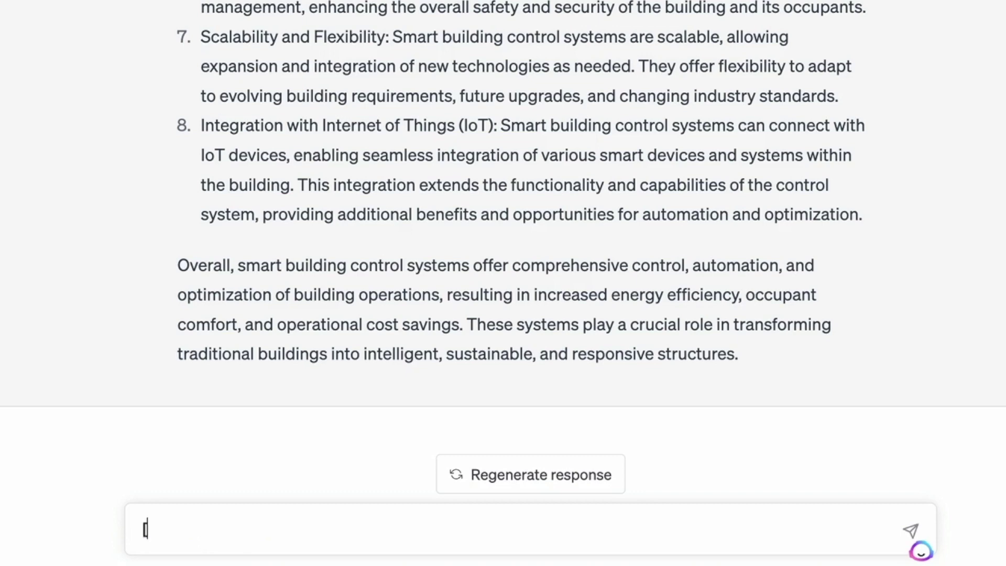
pyautogui.write('Data]=I am')
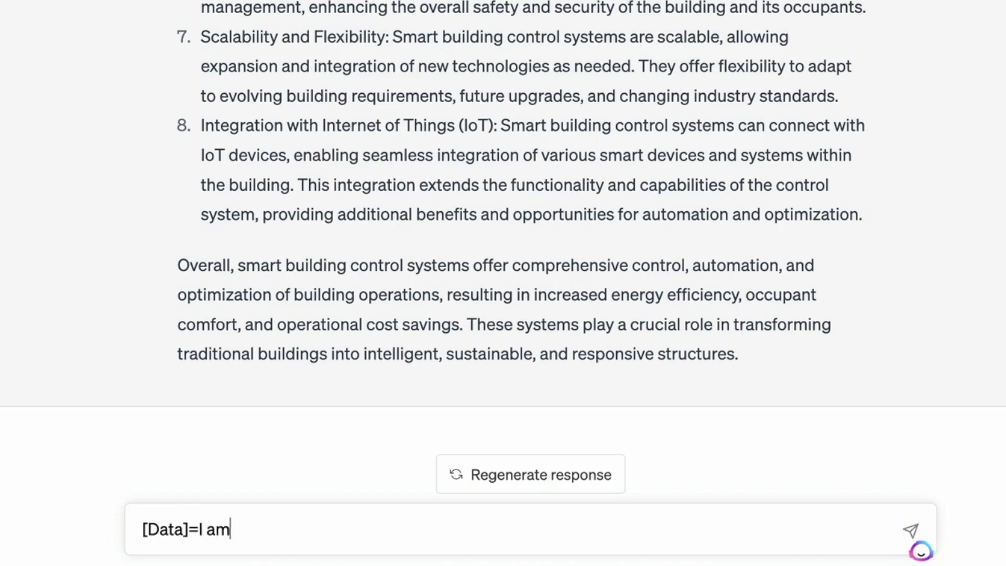
pyautogui.write(' a havc co')
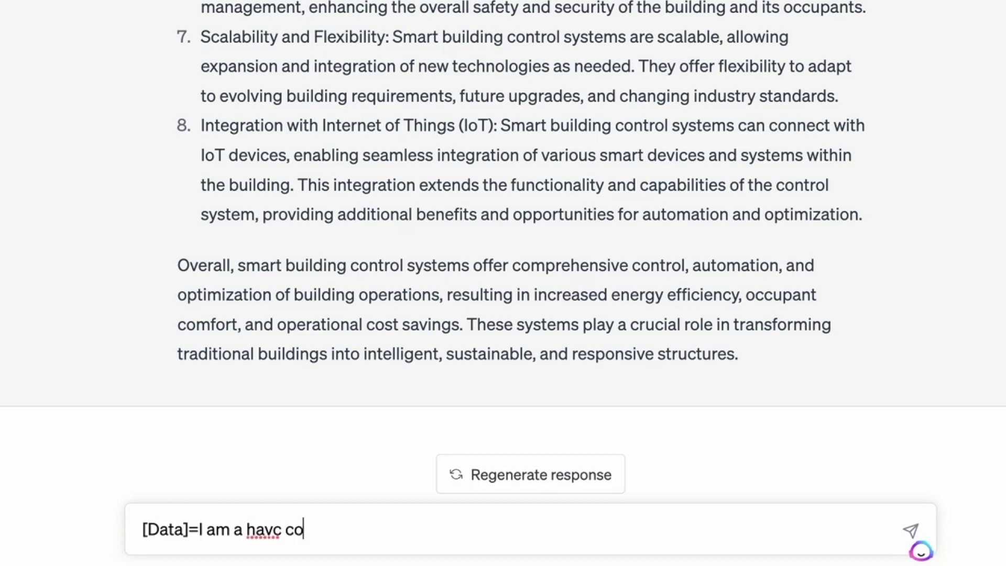
pyautogui.write('ntrols pr')
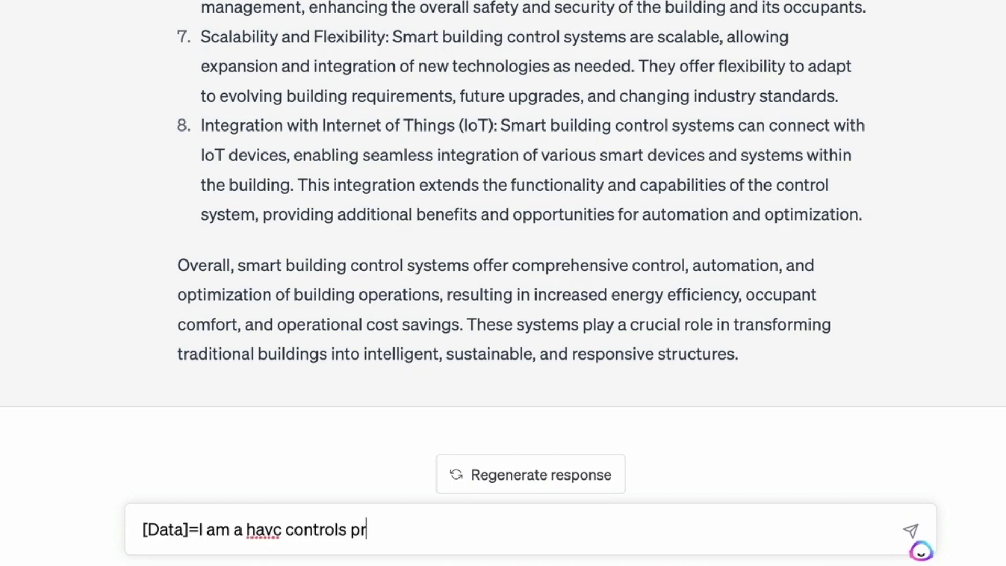
pyautogui.write('ofessional')
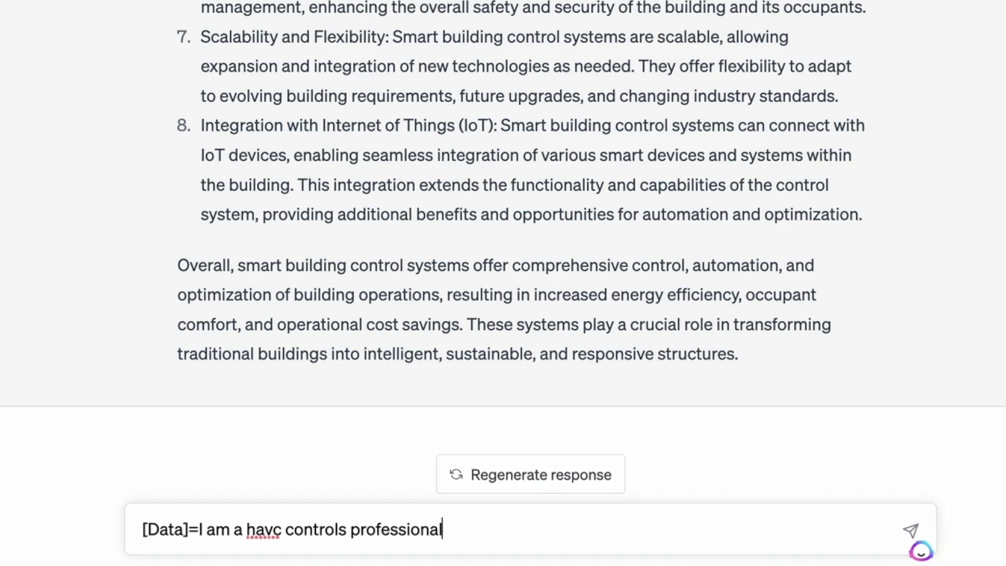
# Continue the prompt with ", I install smart building controls systems that save money and energy".
pyautogui.write(', I install smart building controls sy')
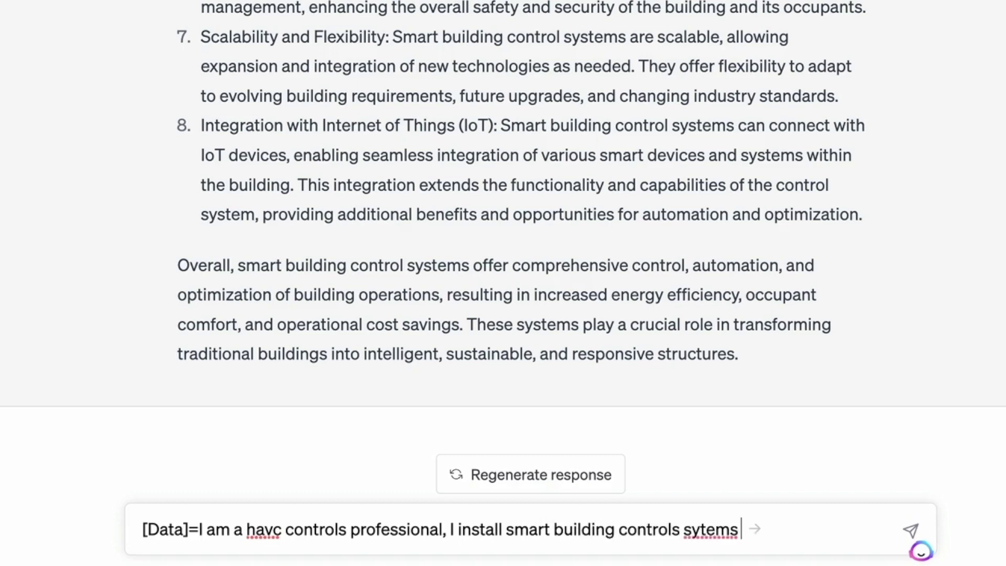
pyautogui.write('st')
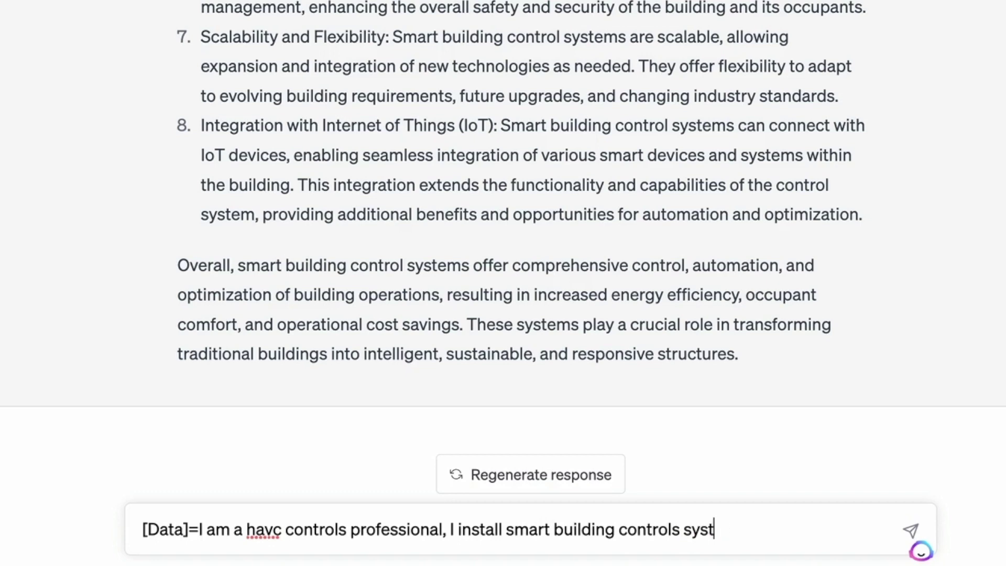
pyautogui.write('ems that save money and ener')
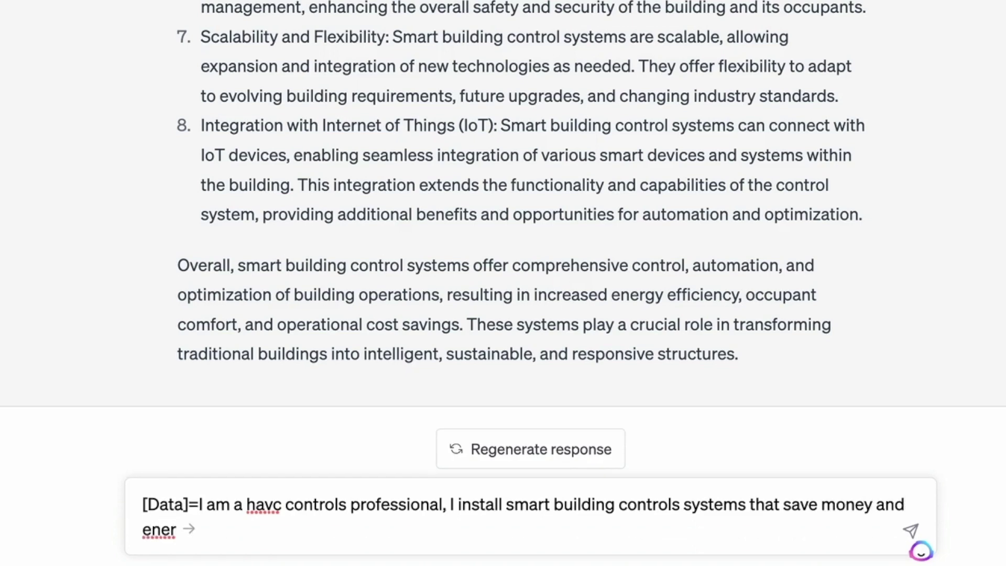
pyautogui.write('ey')
# Add the command part ">Command= what do I tell people I do" to the prompt.
pyautogui.write(' >')
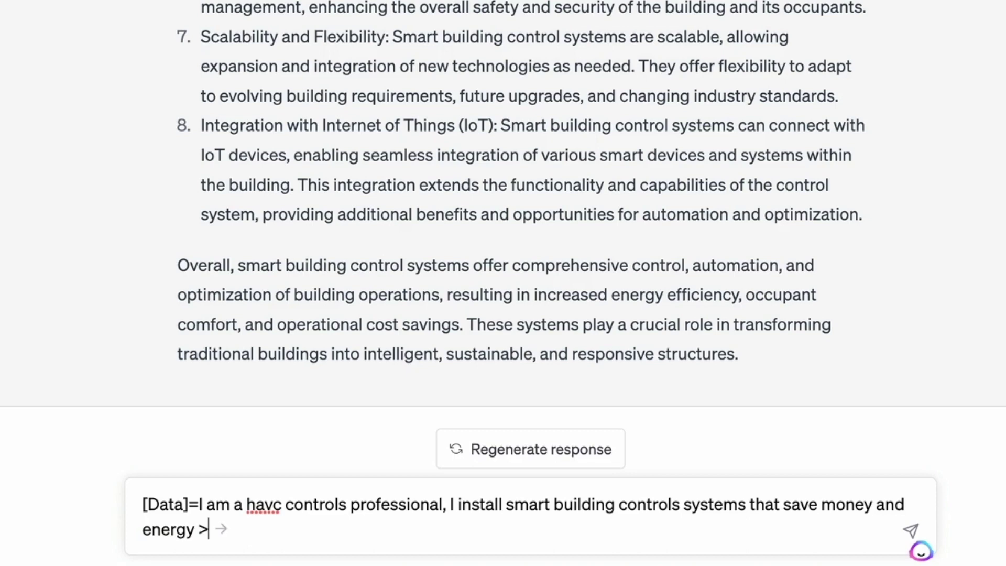
pyautogui.write('Command')
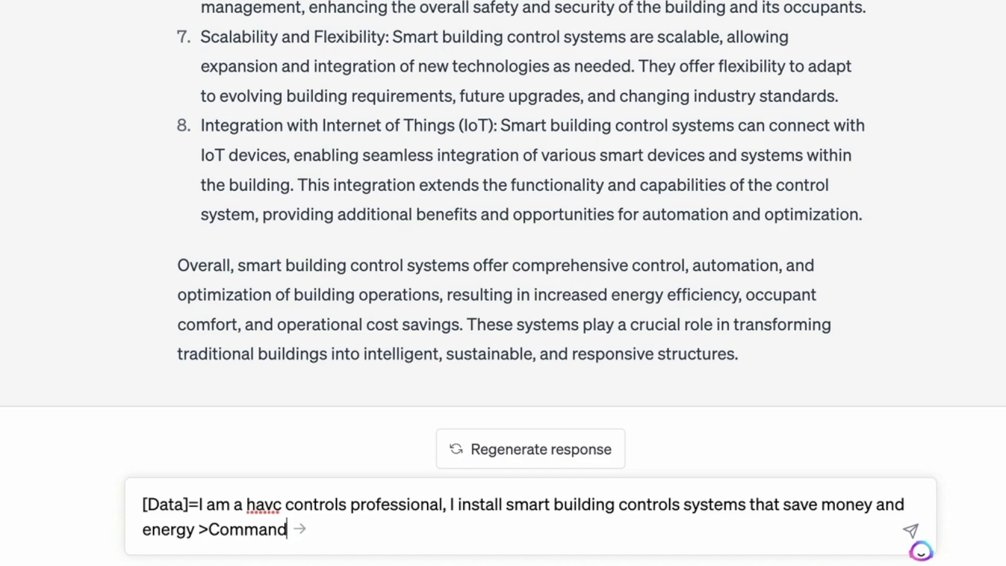
pyautogui.write('= what do ')
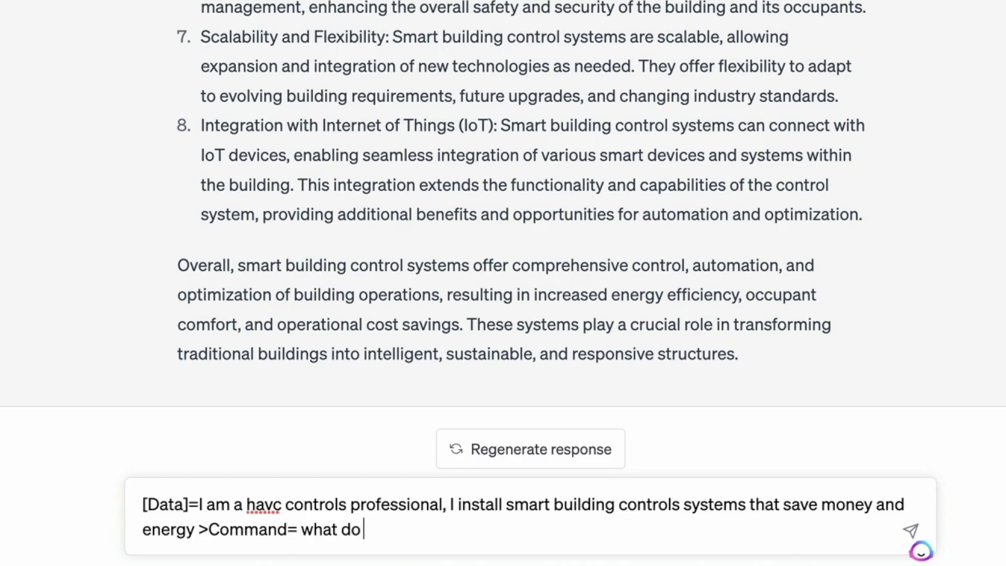
pyautogui.write('I tell pwp')
pyautogui.press('BackSpace')
pyautogui.press('BackSpace')
pyautogui.write('eople O do')
pyautogui.press('BackSpace')
pyautogui.press('BackSpace')
pyautogui.press('BackSpace')
pyautogui.press('BackSpace')
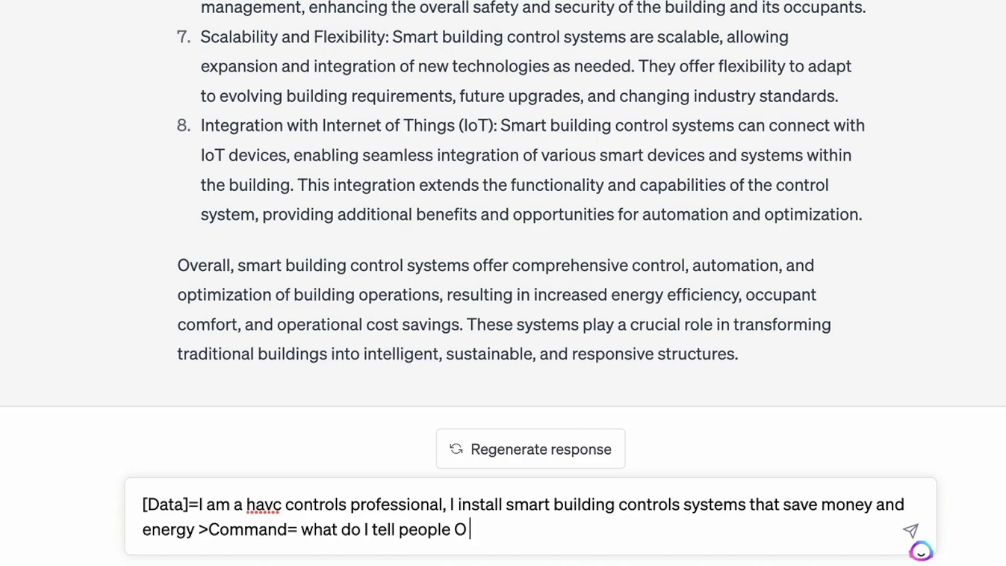
pyautogui.write('I dp')
pyautogui.press('BackSpace')
pyautogui.write('o fpr wp')
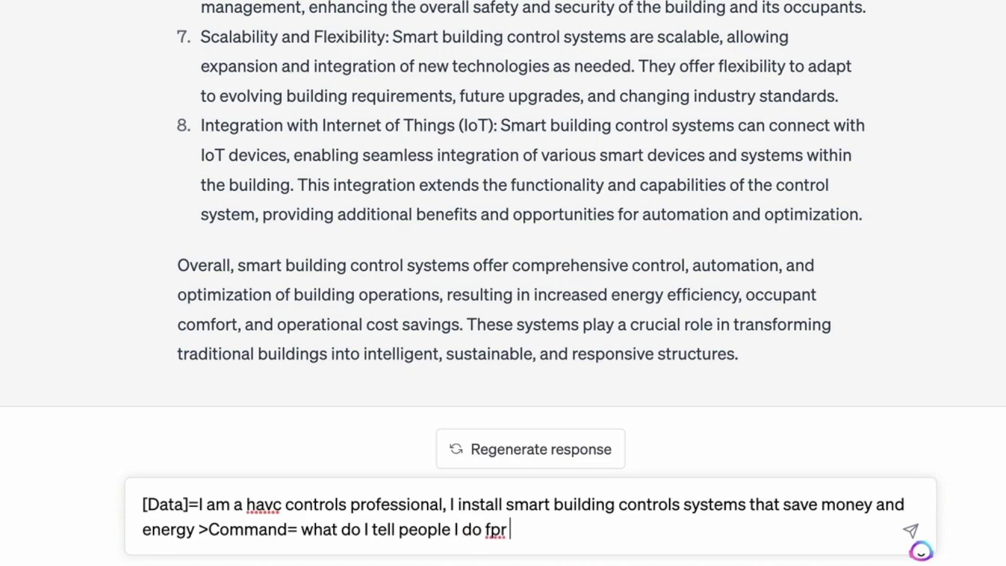
# Complete the command's question with "for work when they ask", correcting its misspelled words.
pyautogui.press('BackSpace')
pyautogui.press('BackSpace')
pyautogui.press('BackSpace')
pyautogui.press('BackSpace')
pyautogui.press('BackSpace')
pyautogui.write('or work whne th')
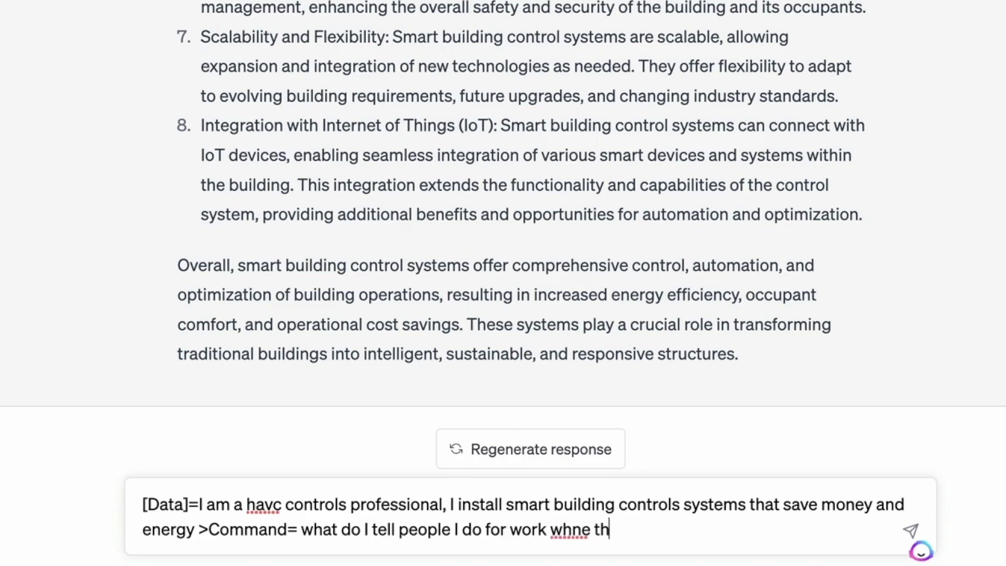
pyautogui.write('ey ask')
pyautogui.rightClick(569, 530)
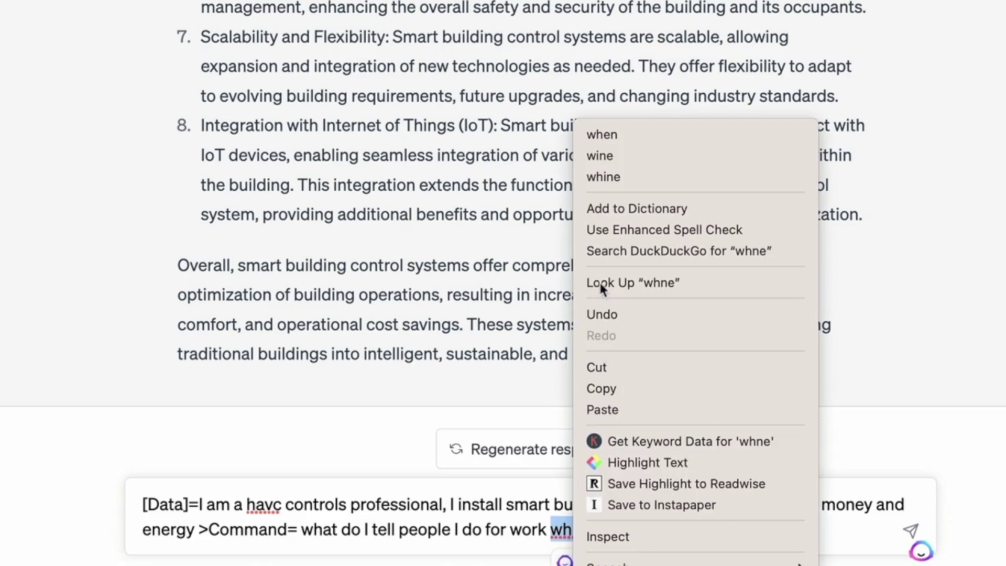
pyautogui.click(601, 134)
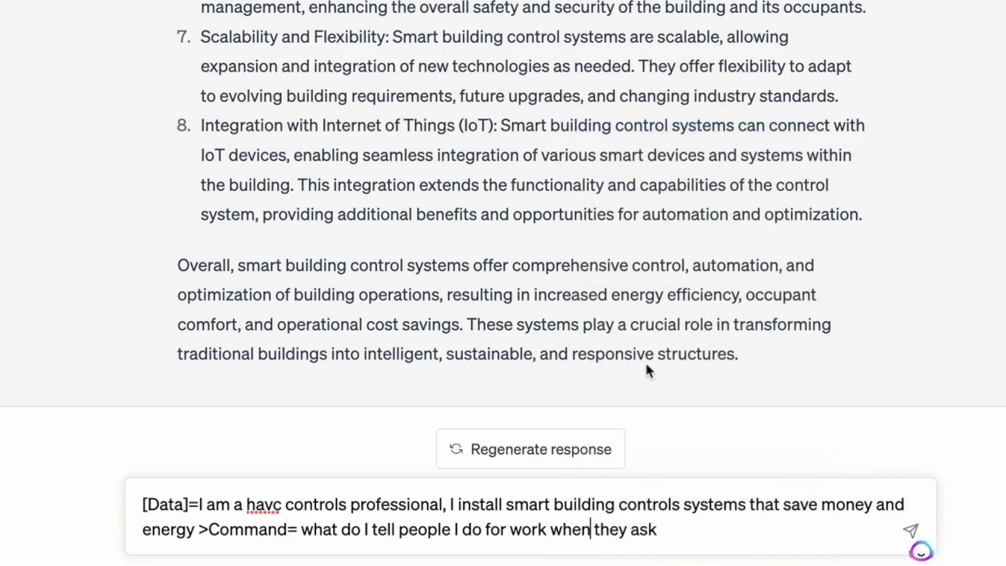
# Append ", make it fun and witty" to the prompt with the spelling corrected, and send it.
pyautogui.click(665, 529)
pyautogui.write(', make it')
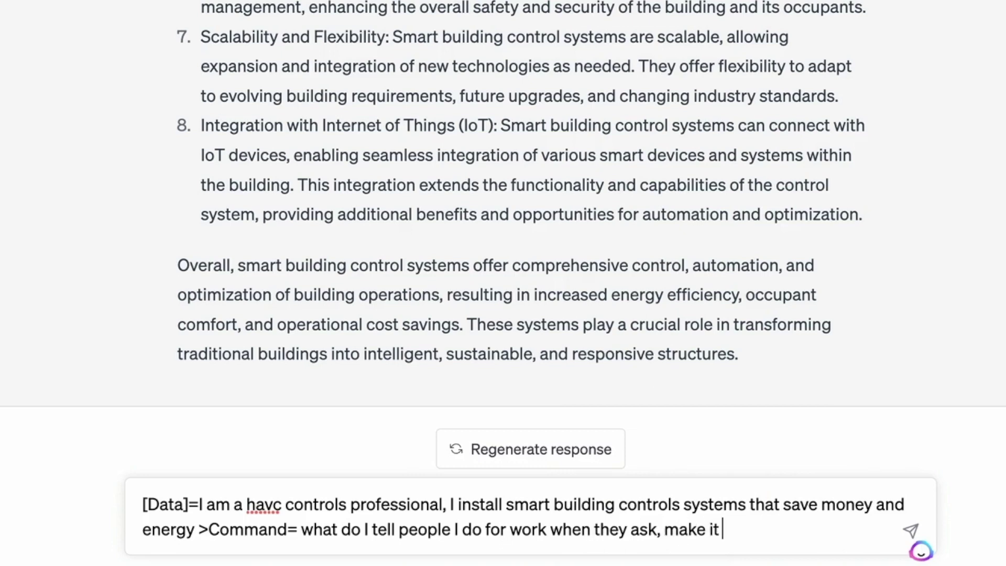
pyautogui.write(' fun and whitty')
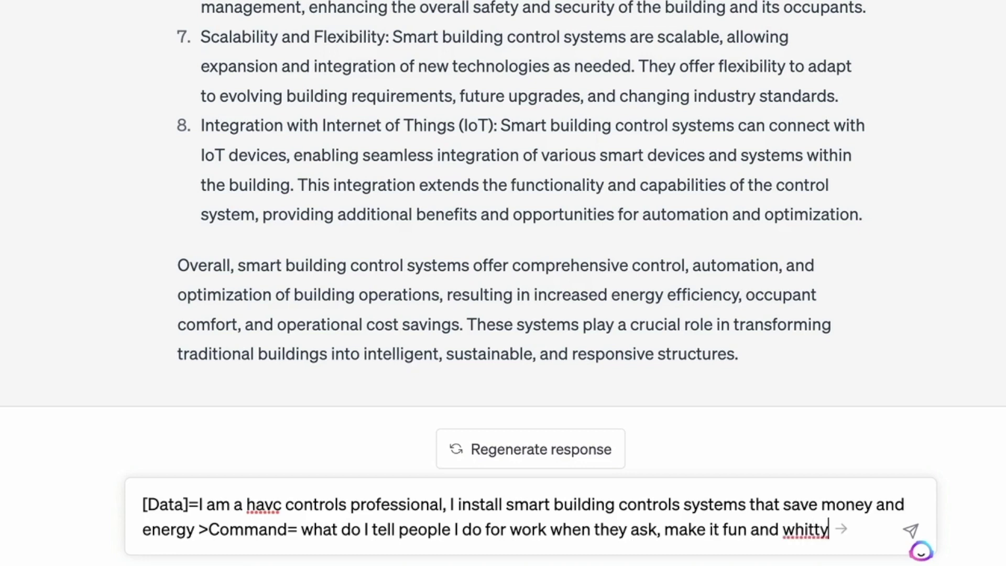
pyautogui.rightClick(803, 529)
pyautogui.click(833, 89)
pyautogui.press('Return')
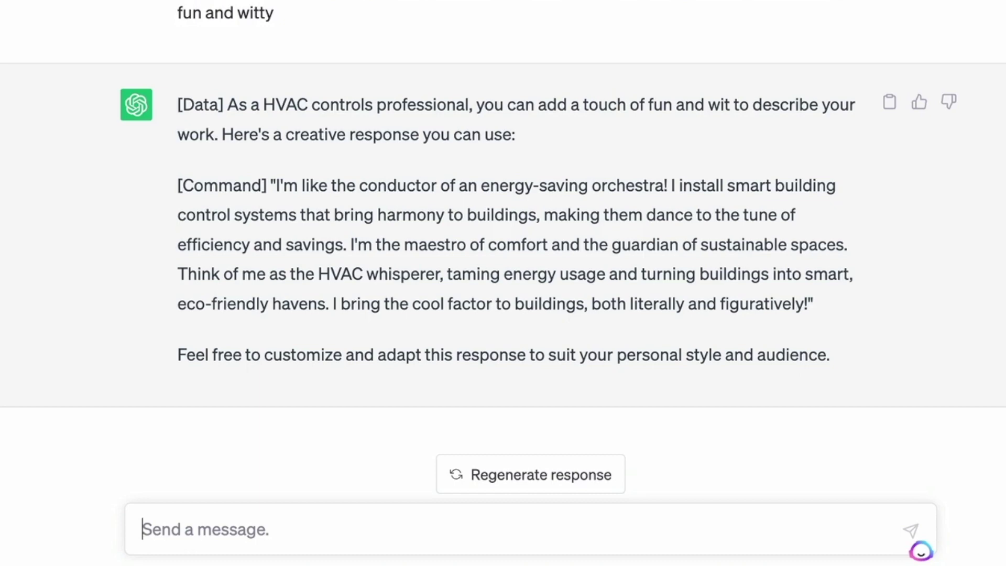
# Send the follow-up prompt "rewrite the above in the voice of Jerry Seinfeld".
pyautogui.write('rewrite the a')
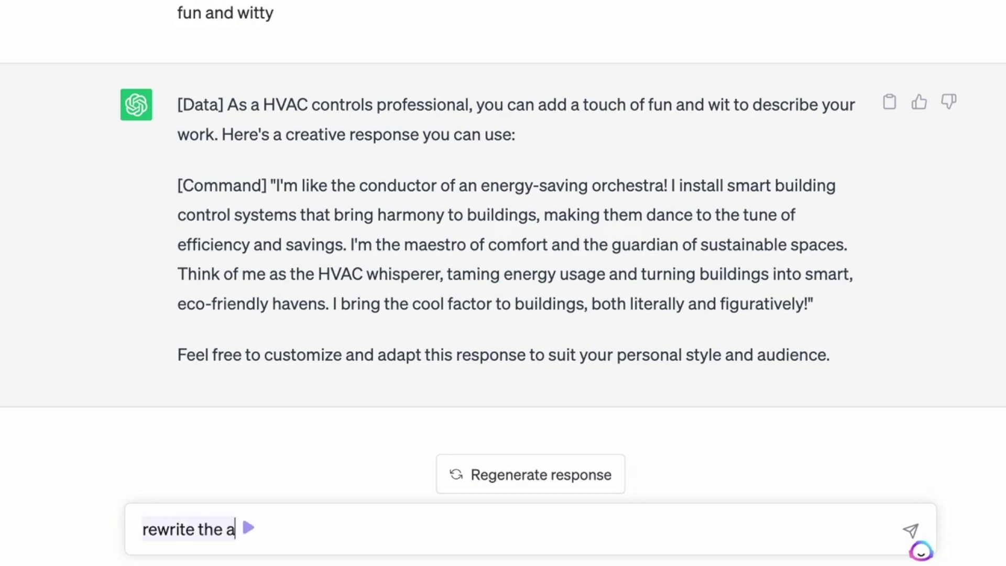
pyautogui.write('bove in the voice of J')
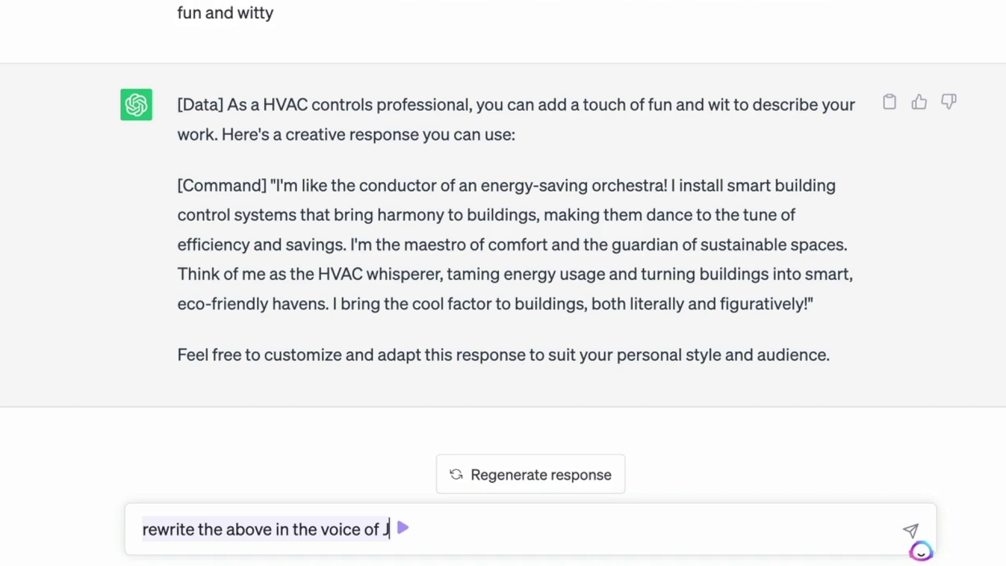
pyautogui.write('erry Seinfeld\\')
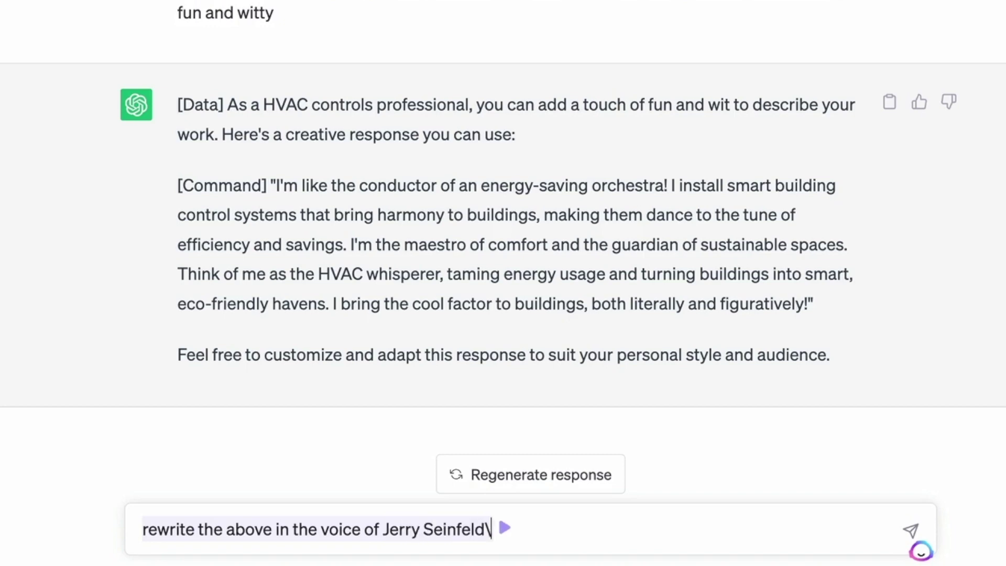
pyautogui.press('BackSpace')
pyautogui.press('Return')
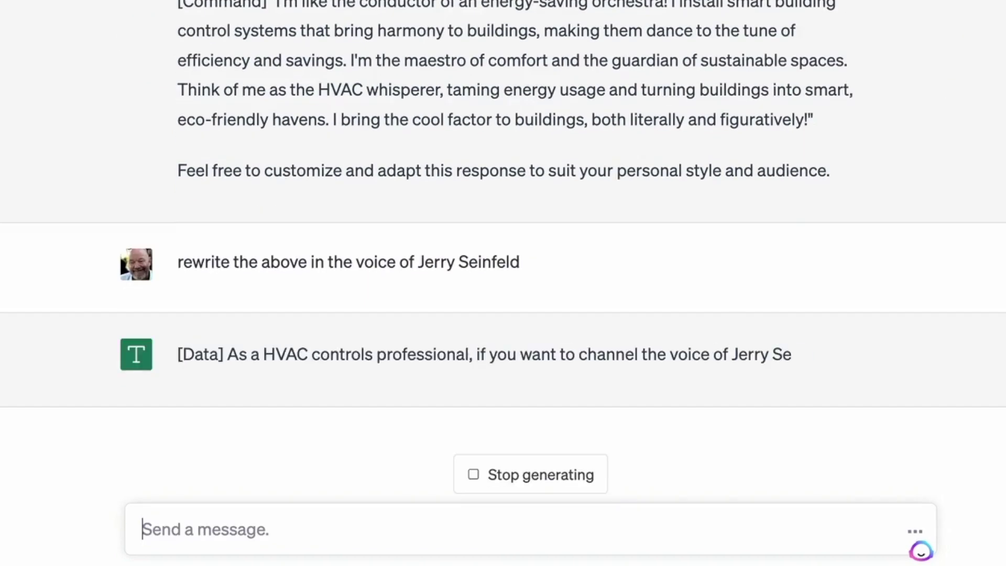
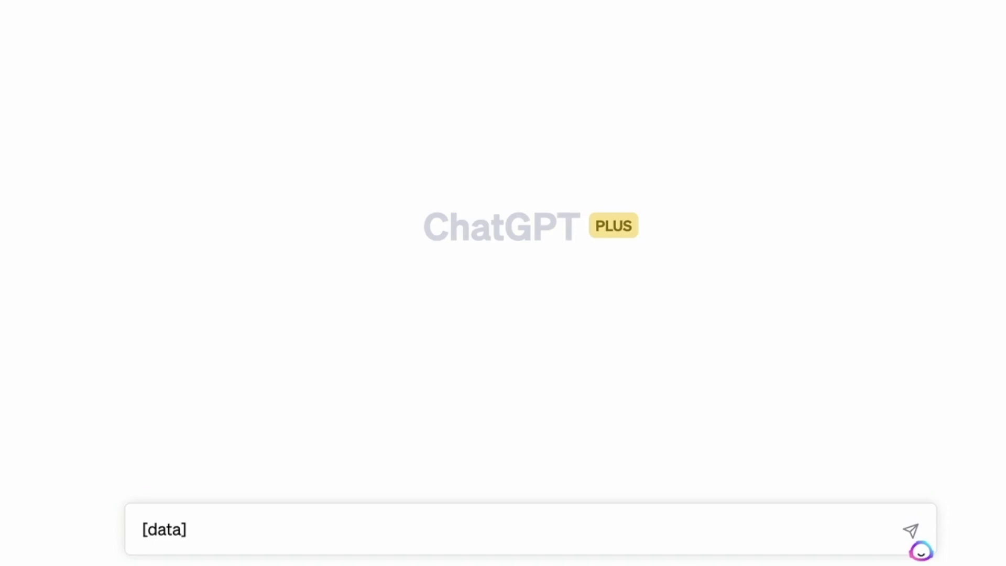
# Start the data part after "[data]" with "= I am a controls systems integrator with 20 years of experience.", correcting the spelling of "integrator".
pyautogui.write('= I am a contr')
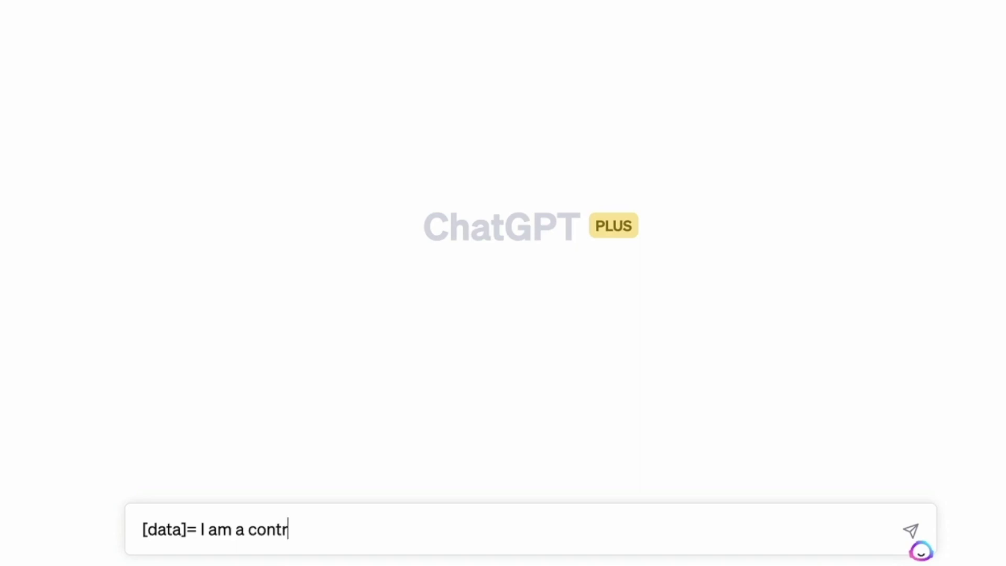
pyautogui.write('ols systems inet')
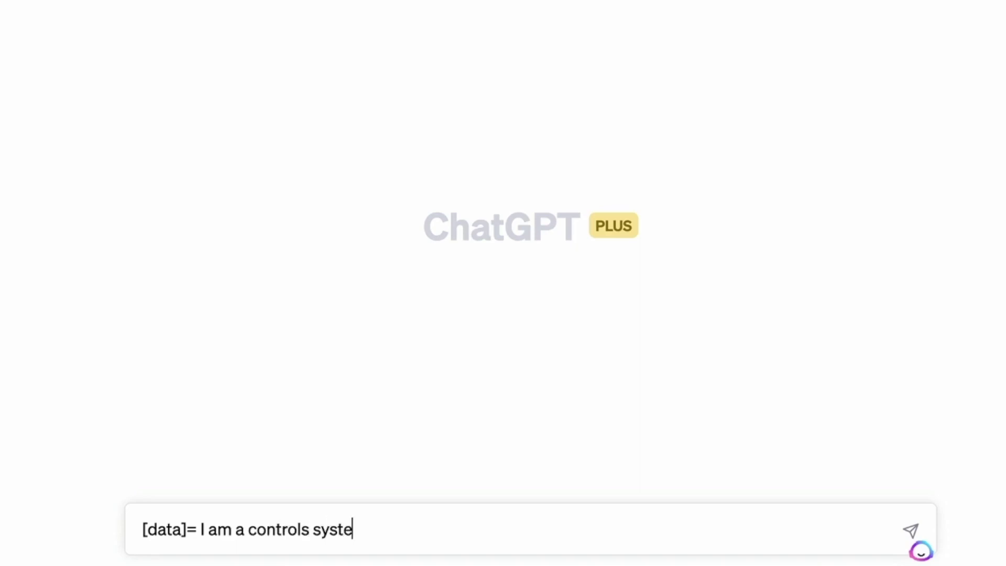
pyautogui.press('BackSpace')
pyautogui.press('BackSpace')
pyautogui.write('tergator')
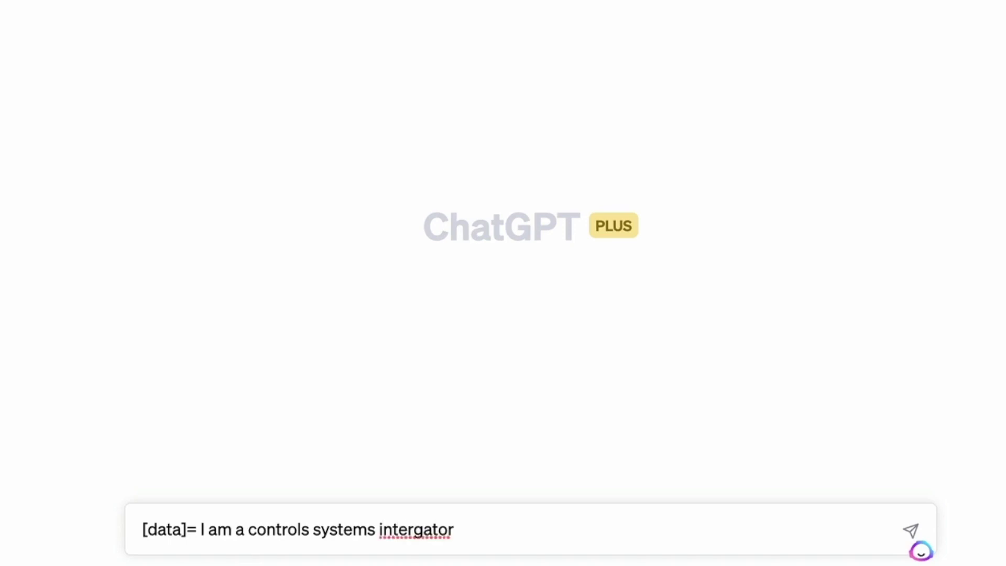
pyautogui.press('BackSpace')
pyautogui.press('BackSpace')
pyautogui.press('BackSpace')
pyautogui.press('BackSpace')
pyautogui.press('BackSpace')
pyautogui.press('BackSpace')
pyautogui.write('grator with 2')
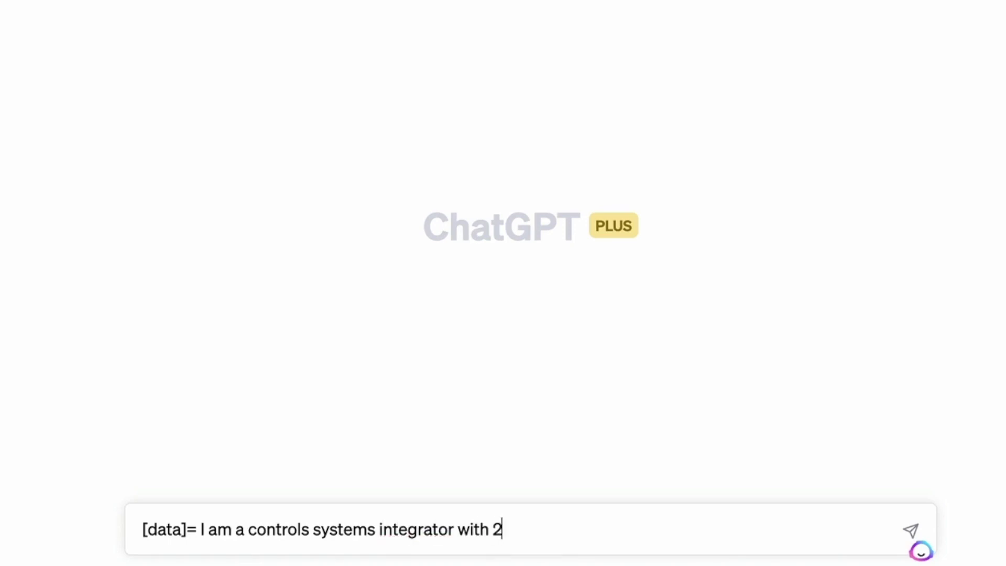
pyautogui.write('0 years ')
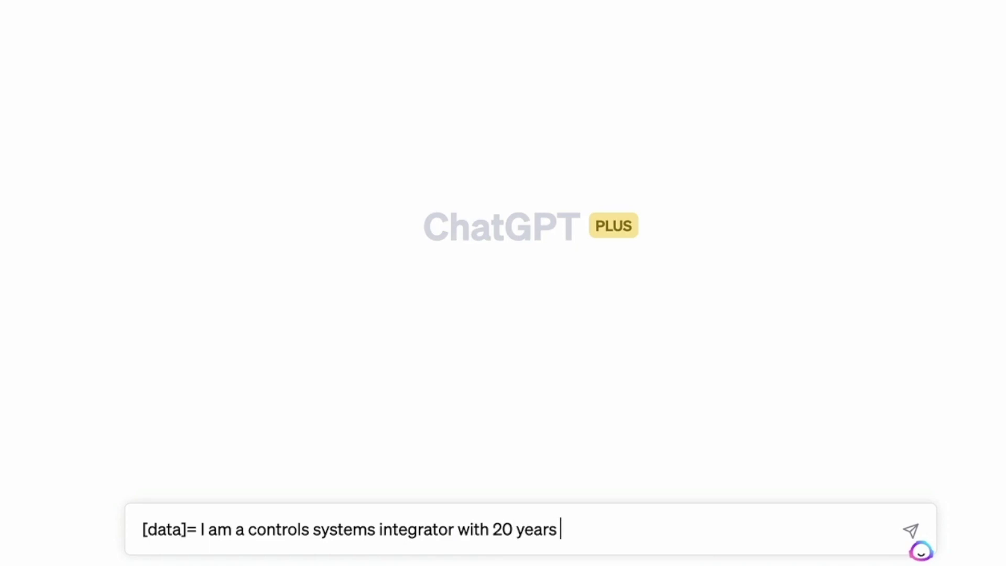
pyautogui.write('of experience.')
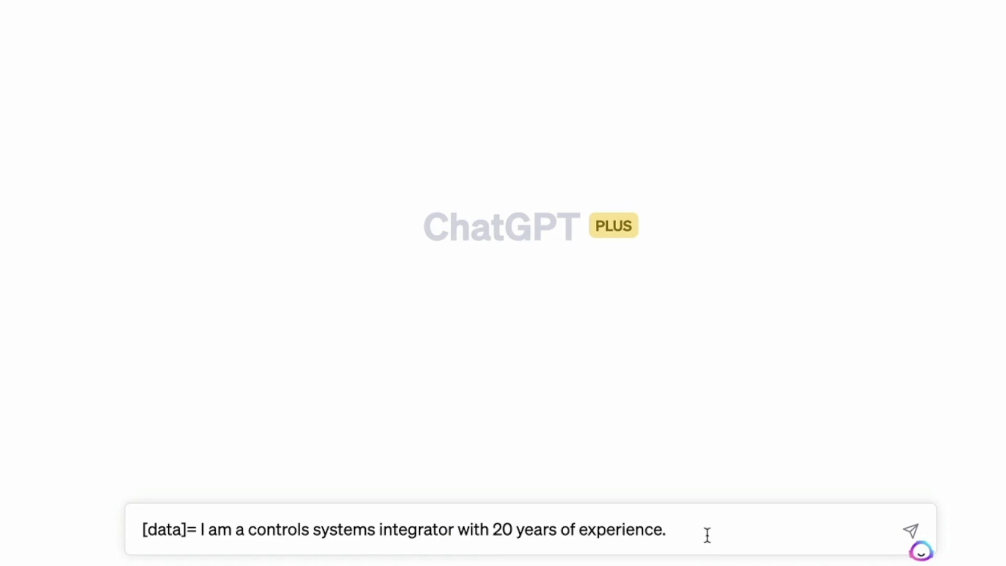
# Add to the data part "My company has a proven track record of saving building owners money".
pyautogui.write(' My company has a ')
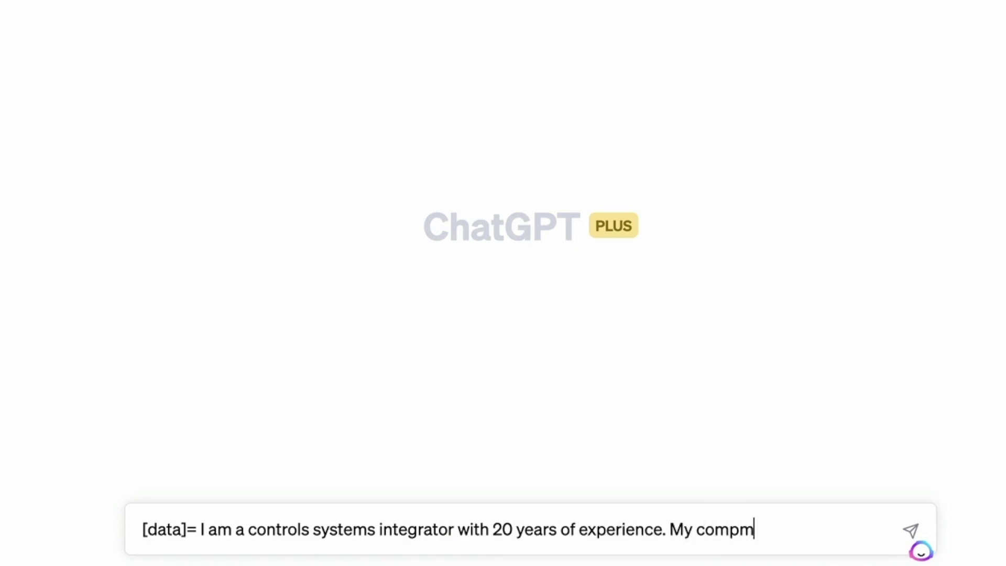
pyautogui.write('pr')
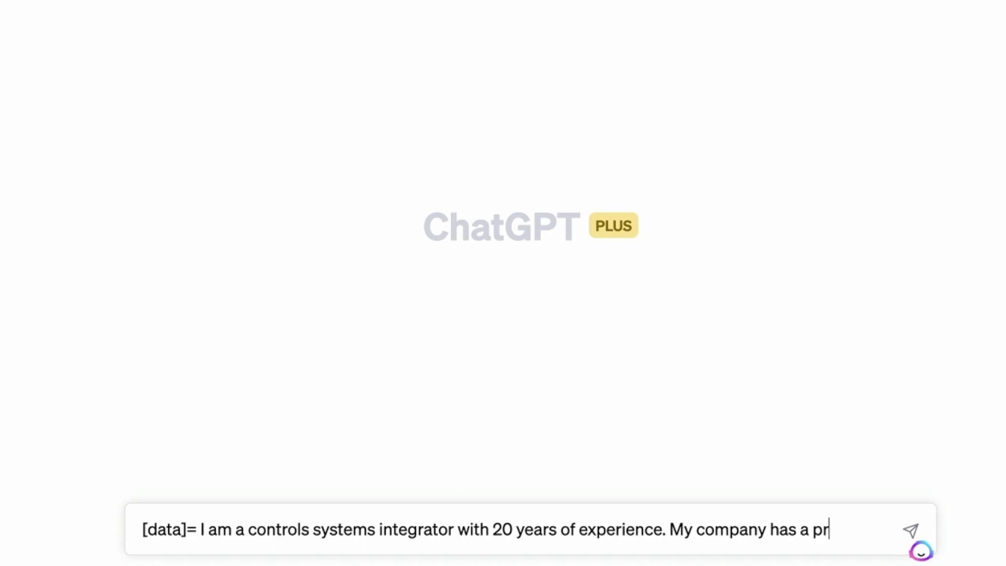
pyautogui.write('oven tra')
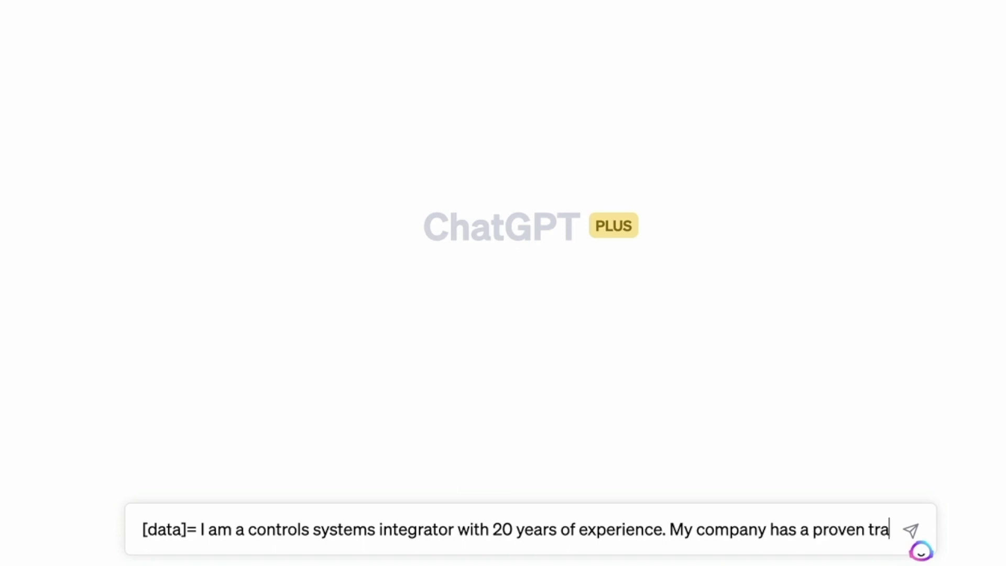
pyautogui.write('ck record of sa')
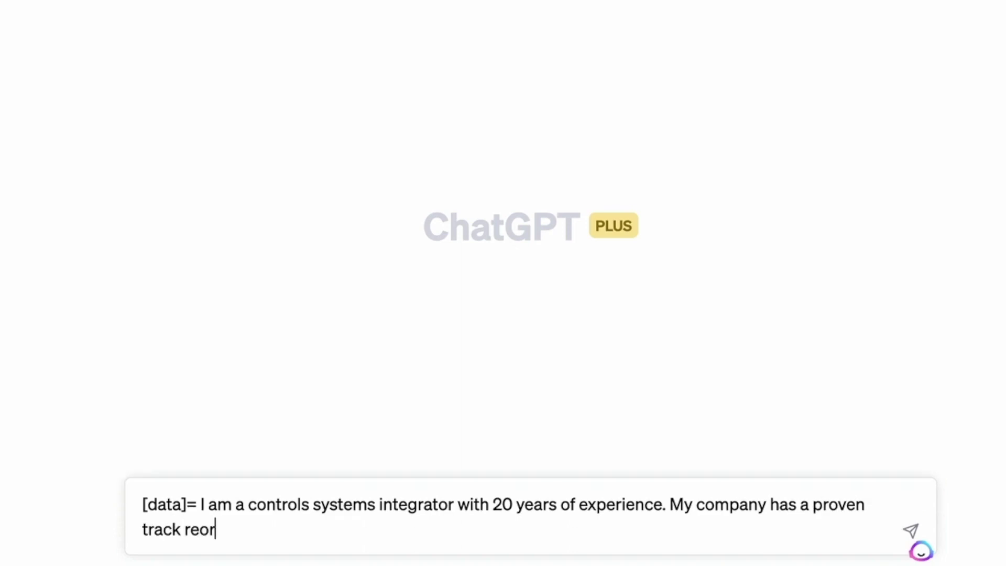
pyautogui.write('v')
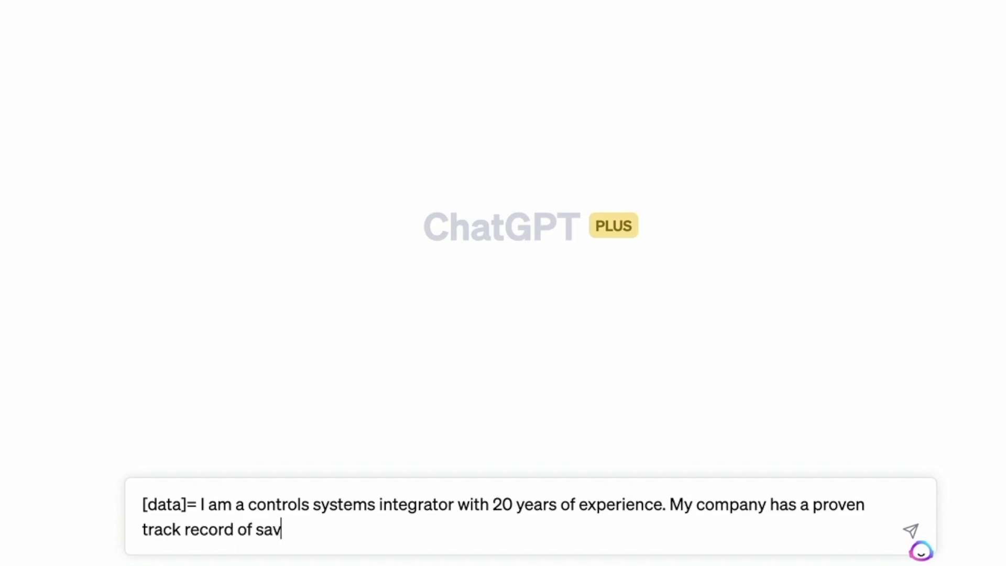
pyautogui.write('ing buil')
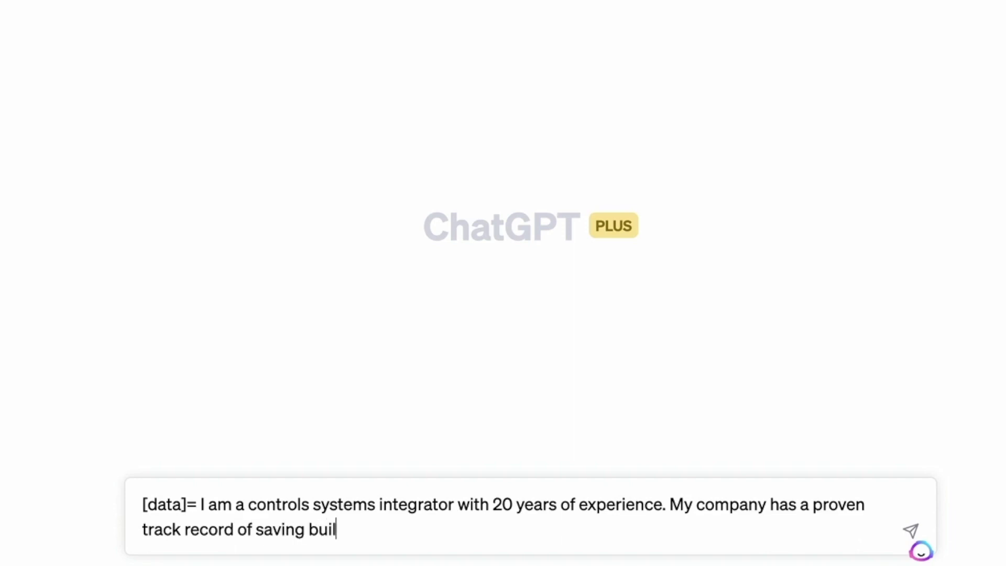
pyautogui.write('ding owners m')
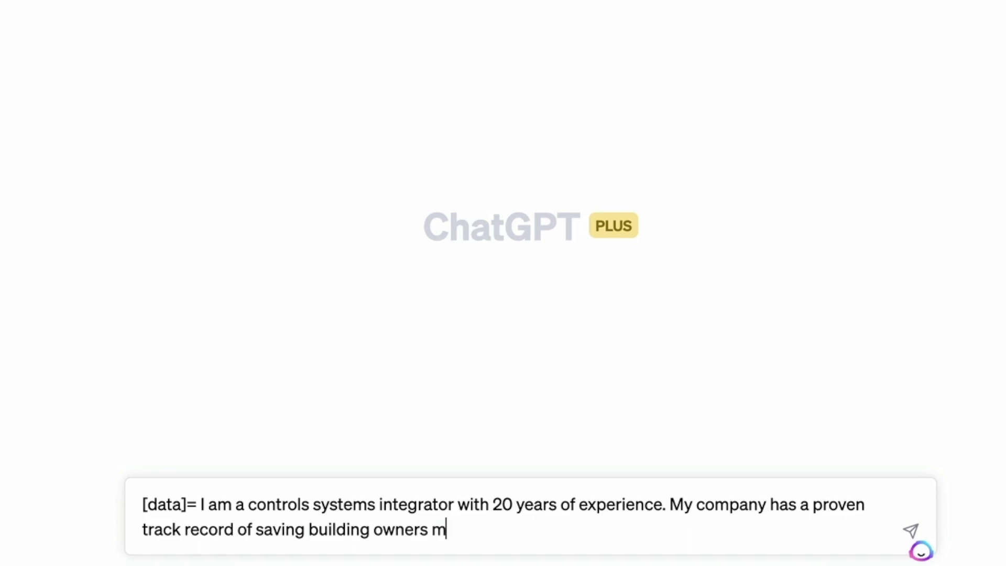
pyautogui.write('oney by s')
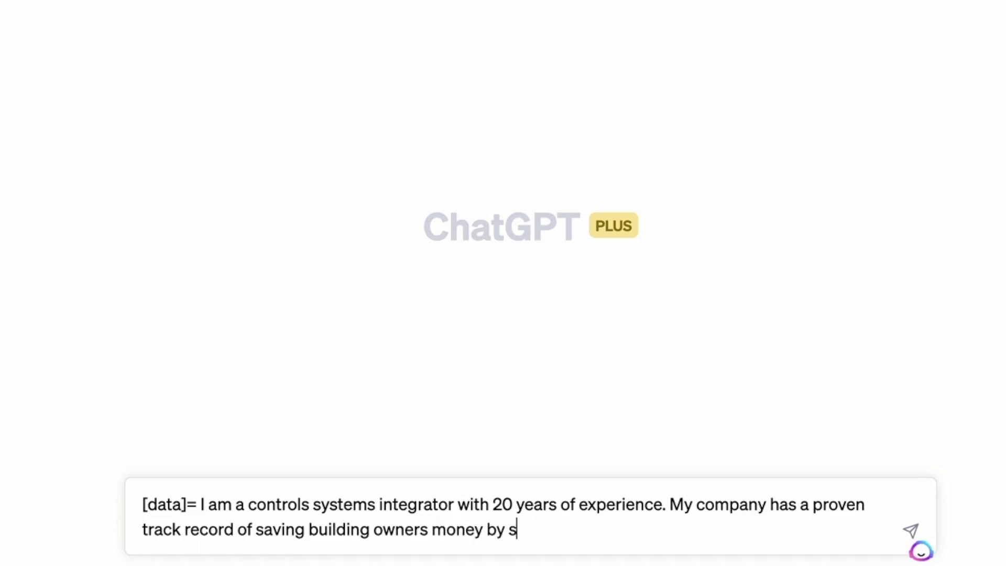
# Finish the data part with "by saving energy while improving tenant comfort]", replacing the mistyped "amd" with "while".
pyautogui.write('aving ene')
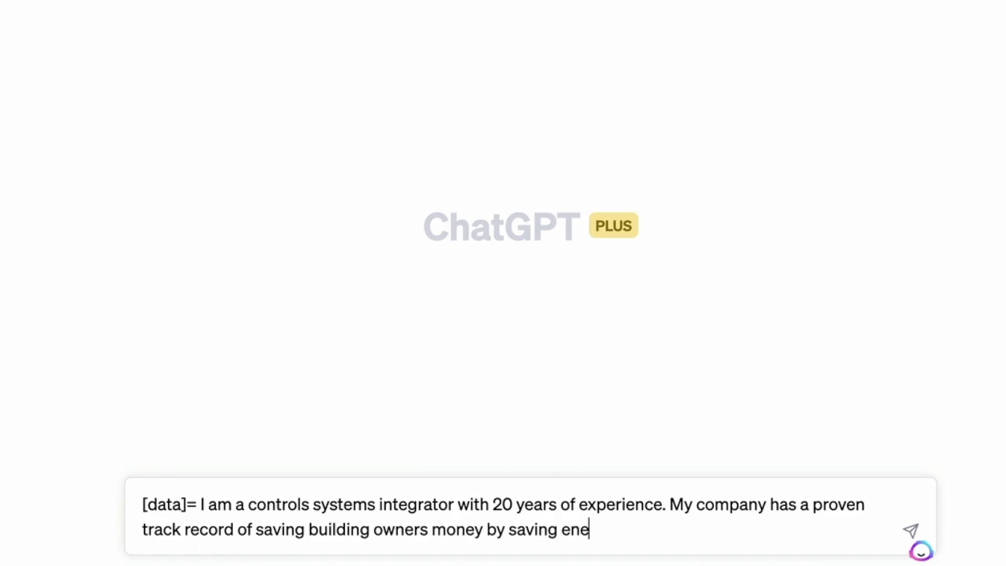
pyautogui.write('rgy amd')
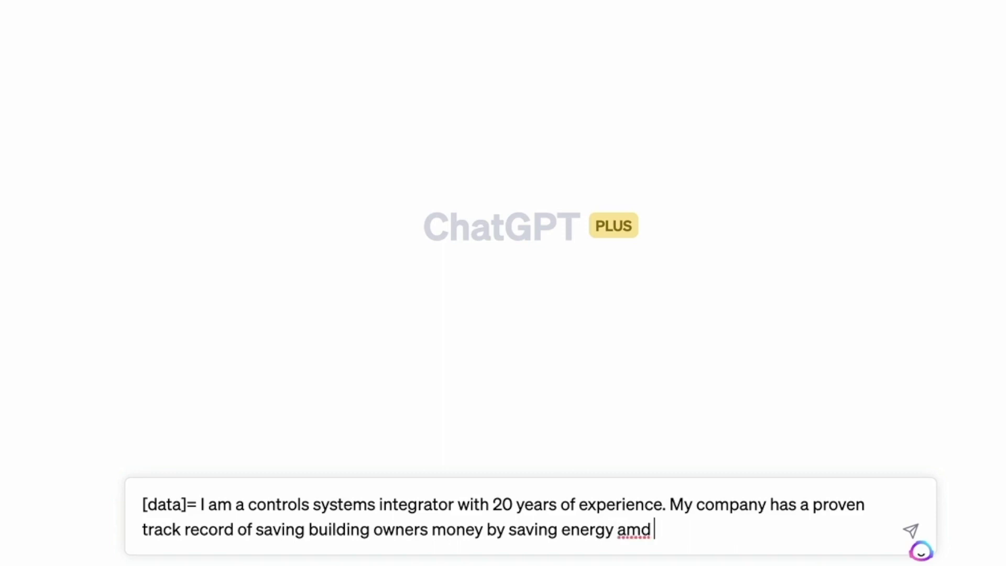
pyautogui.press('BackSpace')
pyautogui.press('BackSpace')
pyautogui.press('BackSpace')
pyautogui.write('while i')
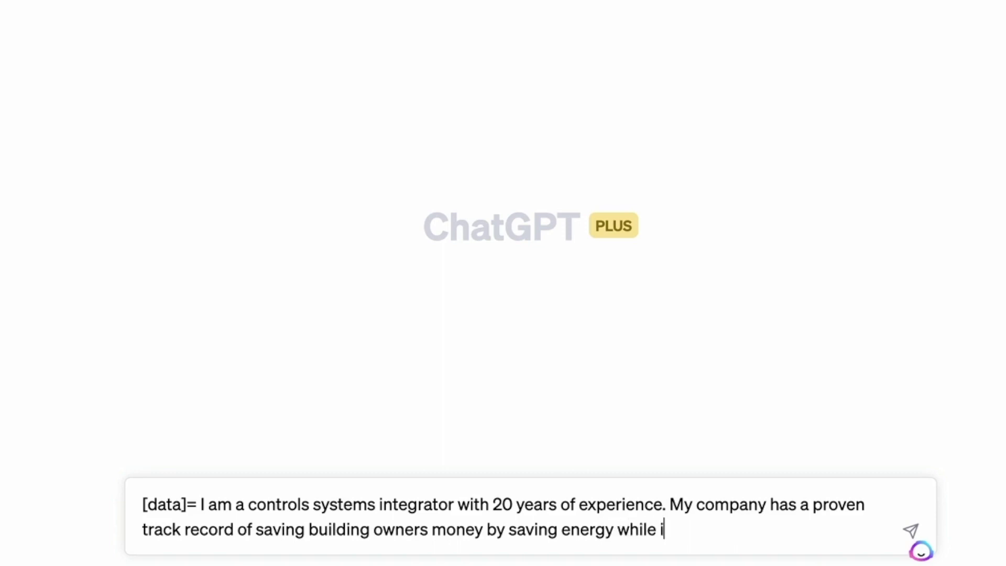
pyautogui.write('mproving tenant com')
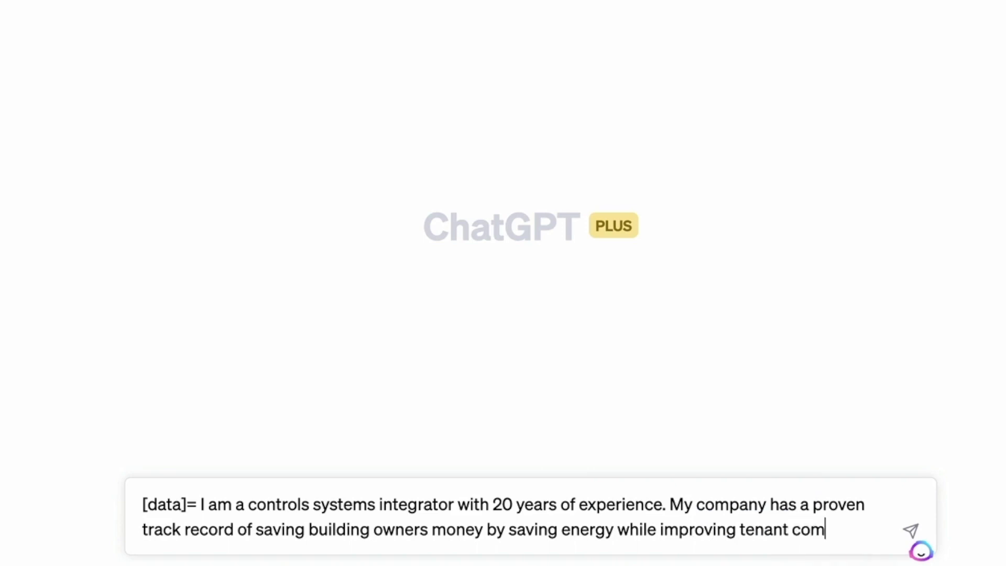
pyautogui.write('fort]>C')
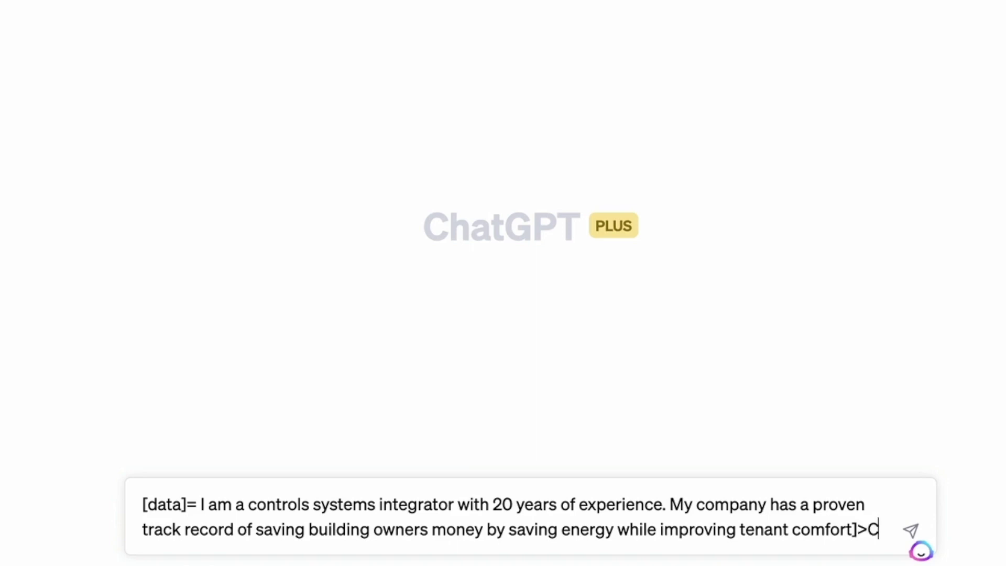
# Add ">Command= You are a world class marketing copywriter, write me a compelling email that I can send to prospects." to the prompt.
pyautogui.write('ommand')
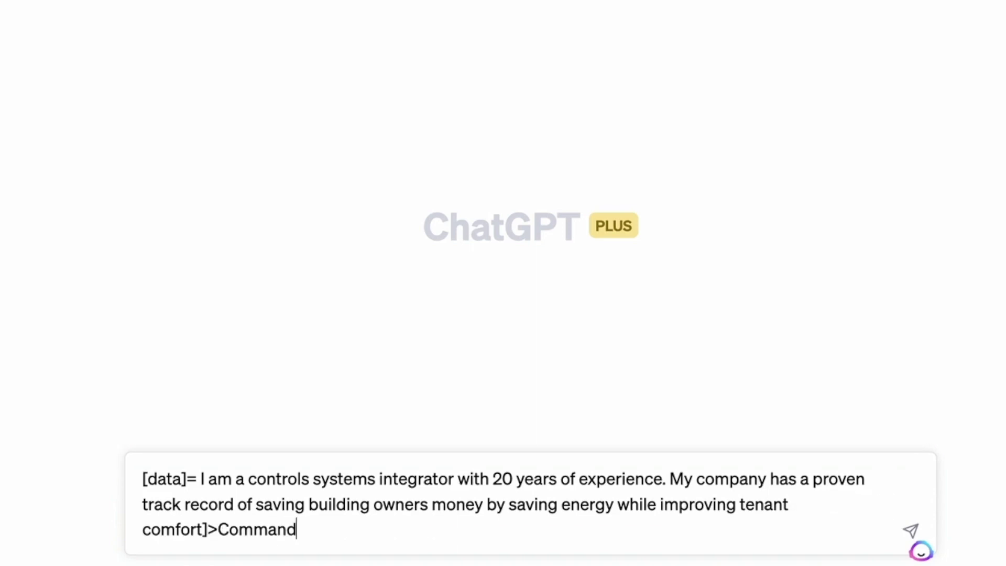
pyautogui.write('= You are a wo')
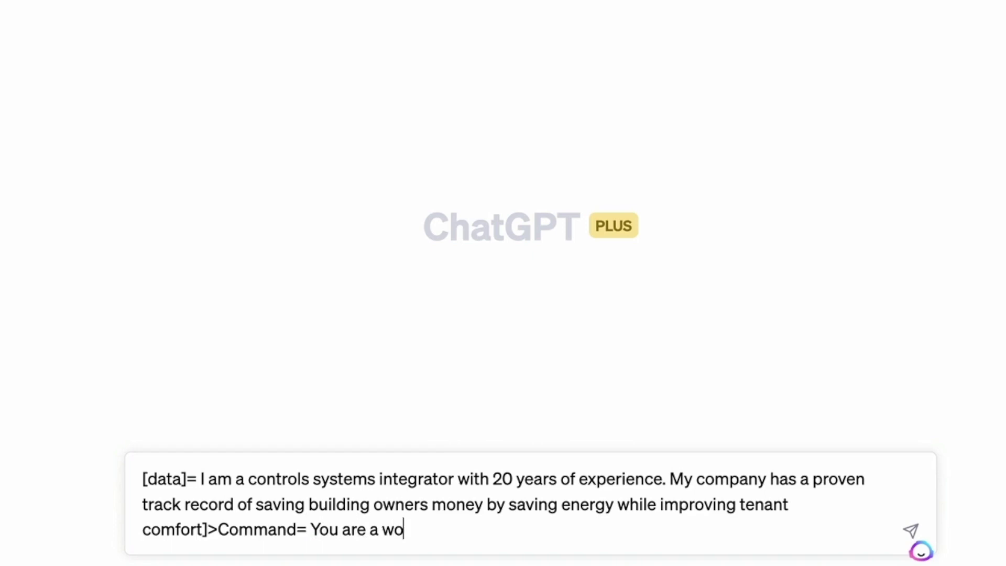
pyautogui.write('rld class mar')
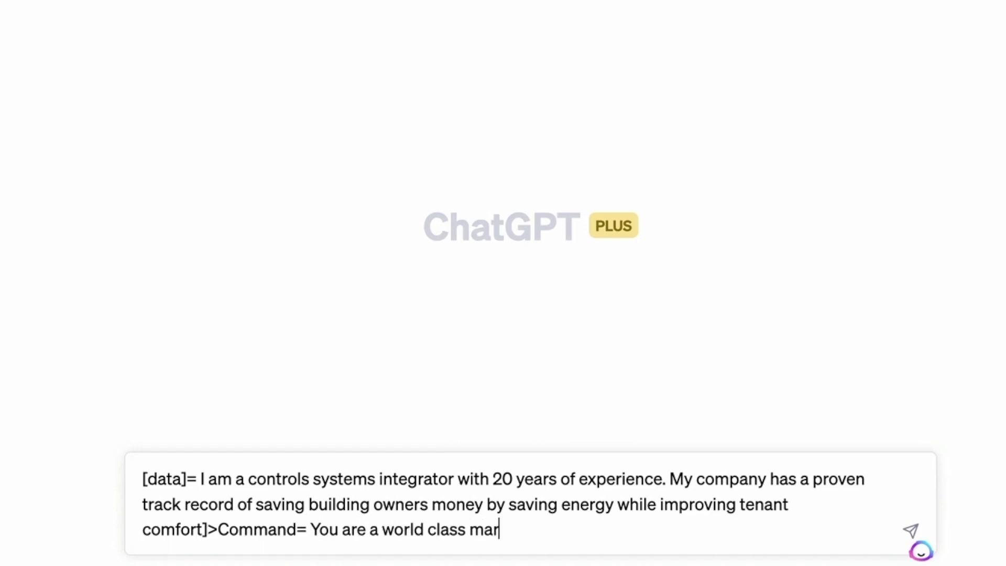
pyautogui.write('keting copywriter, writs')
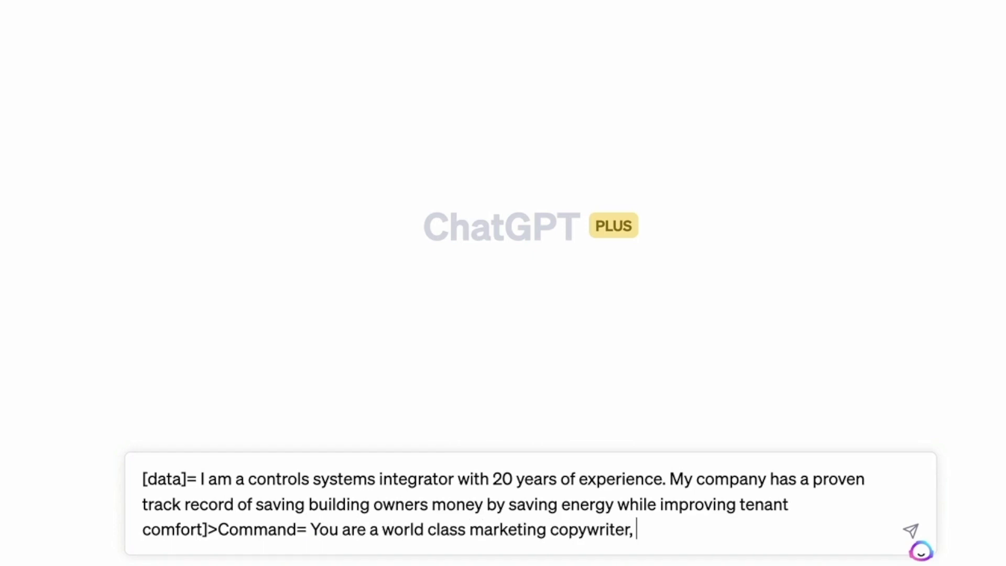
pyautogui.press('BackSpace')
pyautogui.press('BackSpace')
pyautogui.write('e me a compelling ')
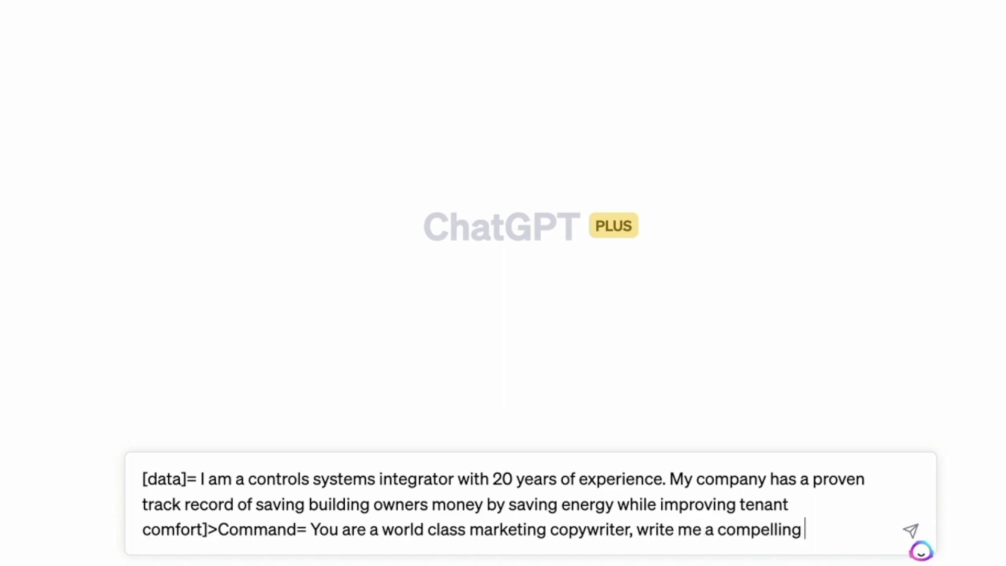
pyautogui.write('email that I can ')
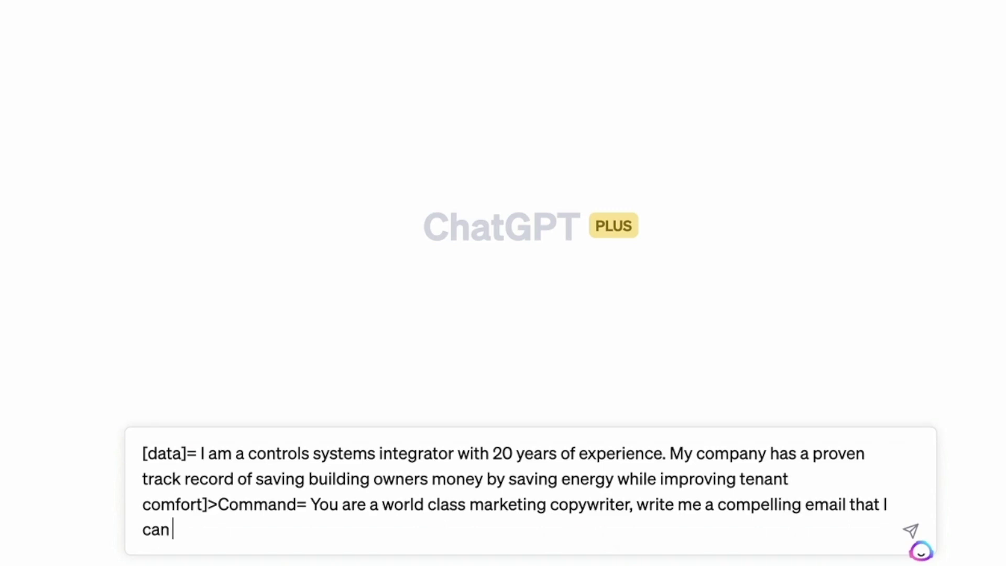
pyautogui.write('send to ')
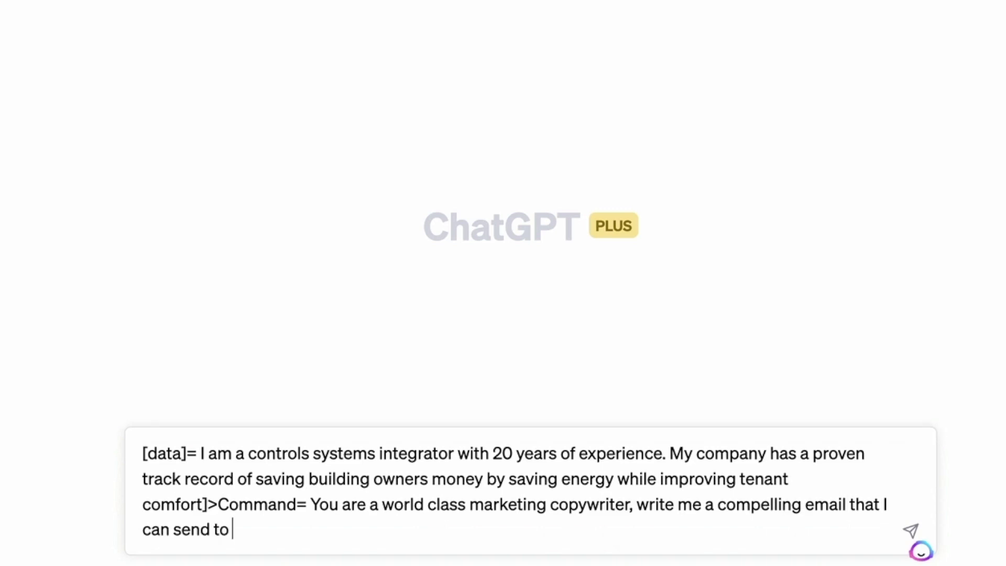
pyautogui.write('prospe')
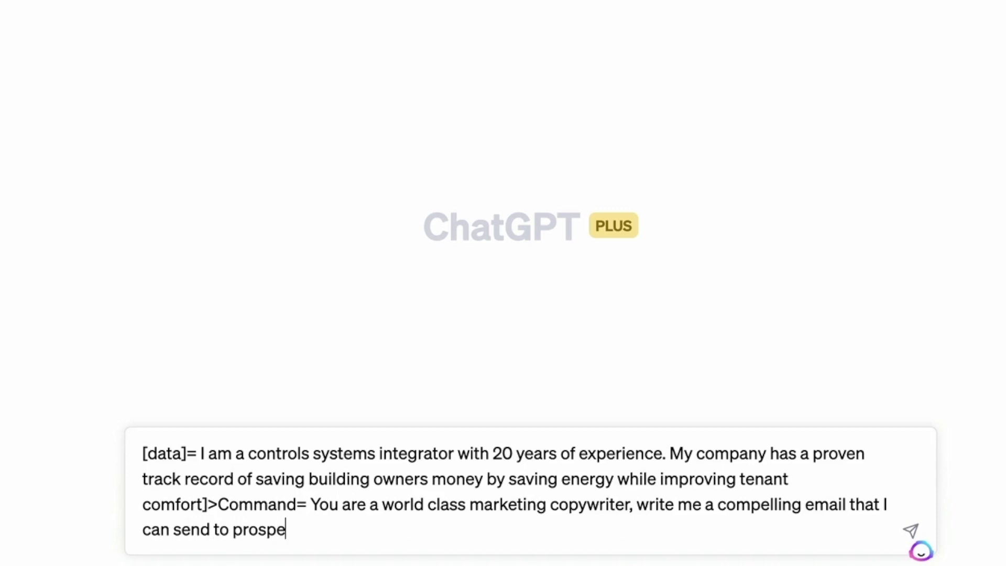
pyautogui.write('cts. Writ')
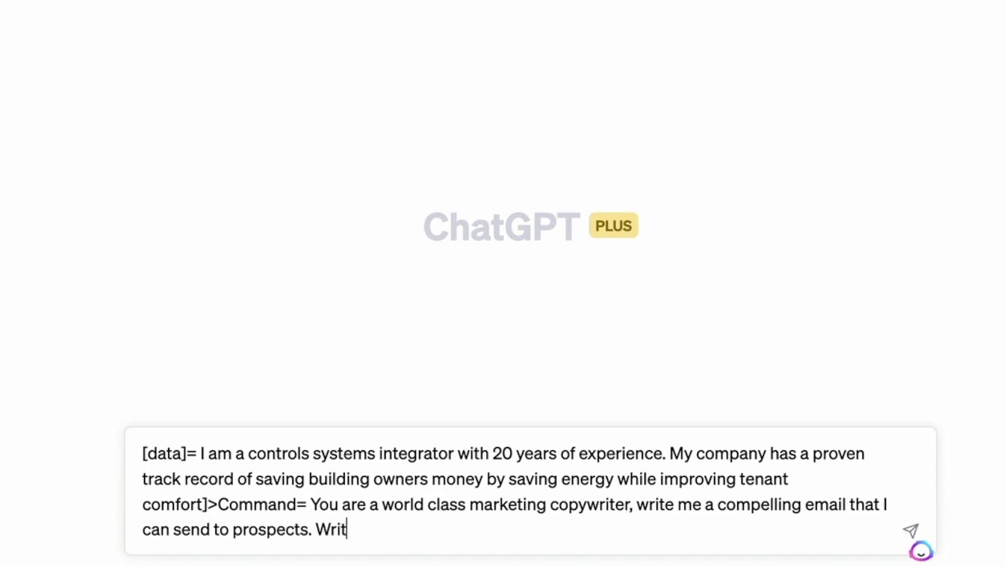
# Add the style instruction "Write it in the style of Dam Kennedy," to the command, correcting the spelling of "style".
pyautogui.write('e it in the sytle of')
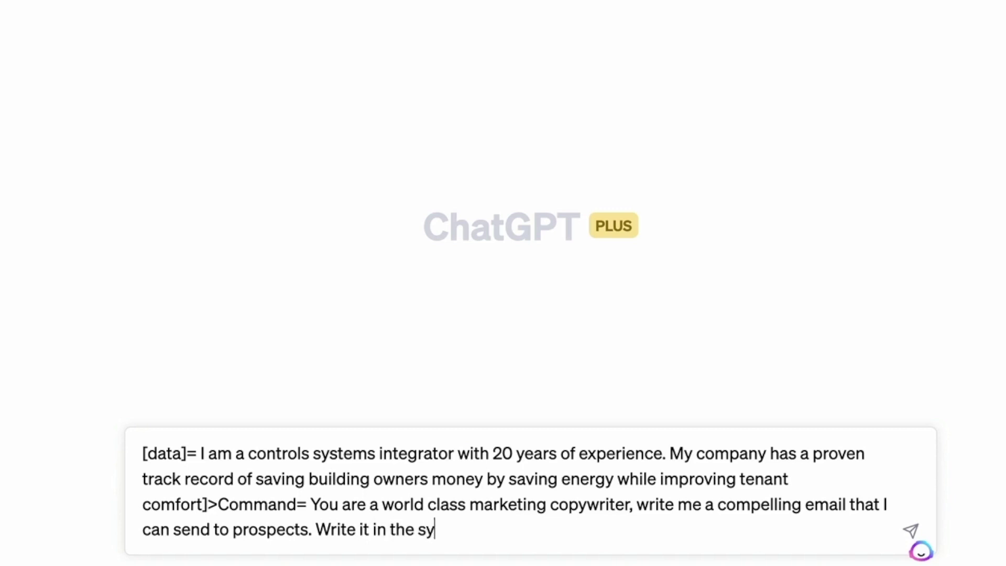
pyautogui.press('BackSpace')
pyautogui.press('BackSpace')
pyautogui.press('BackSpace')
pyautogui.press('BackSpace')
pyautogui.press('BackSpace')
pyautogui.press('BackSpace')
pyautogui.press('BackSpace')
pyautogui.write('tyle of Dam Kennedy,  so th')
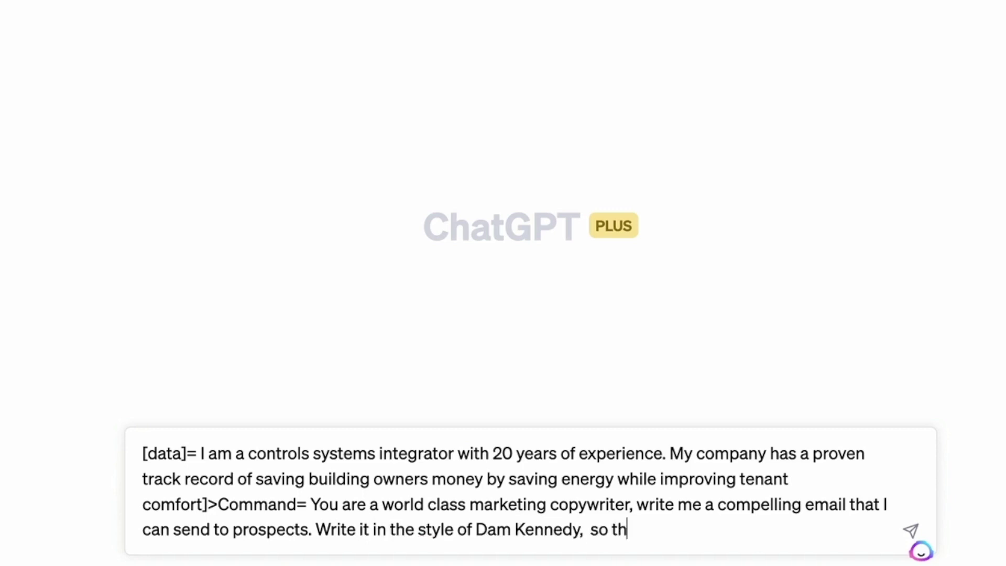
# Extend the command with "so that they will want to", removing the mistyped "wnat to scheukl".
pyautogui.write('at they w')
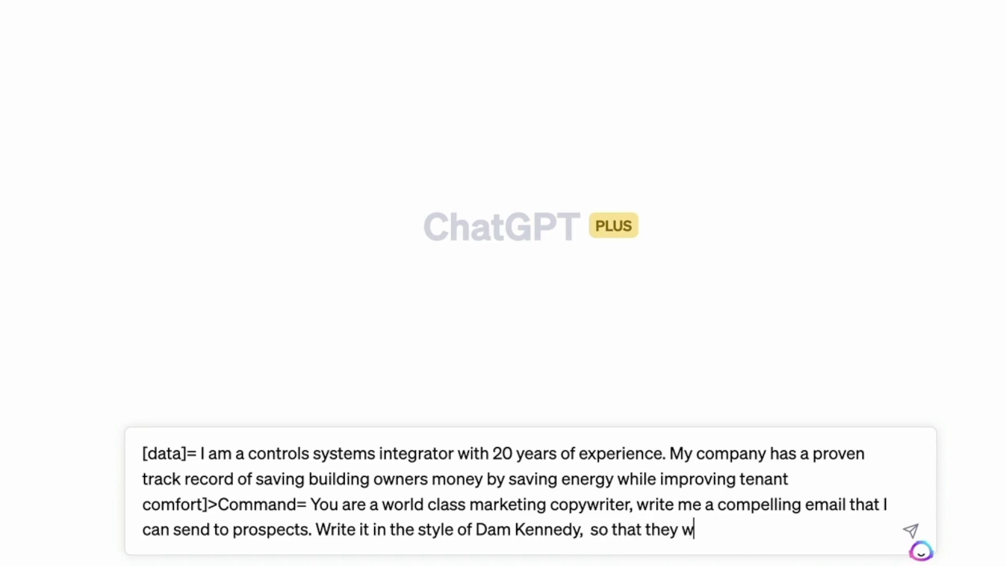
pyautogui.write('ill wnat to scheukle')
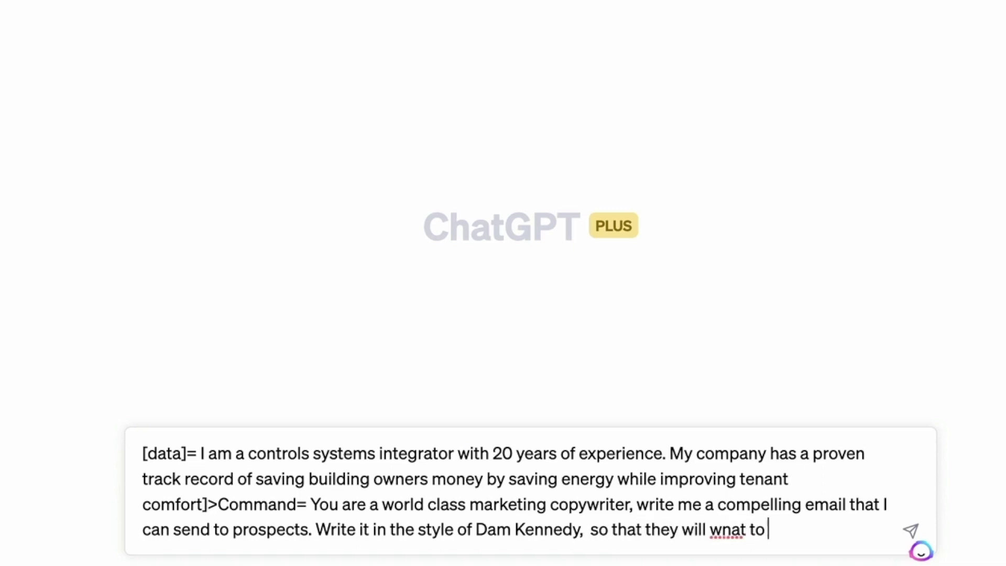
pyautogui.press('BackSpace')
pyautogui.press('BackSpace')
pyautogui.press('BackSpace')
pyautogui.press('BackSpace')
pyautogui.press('BackSpace')
pyautogui.press('BackSpace')
pyautogui.press('BackSpace')
pyautogui.press('BackSpace')
pyautogui.press('BackSpace')
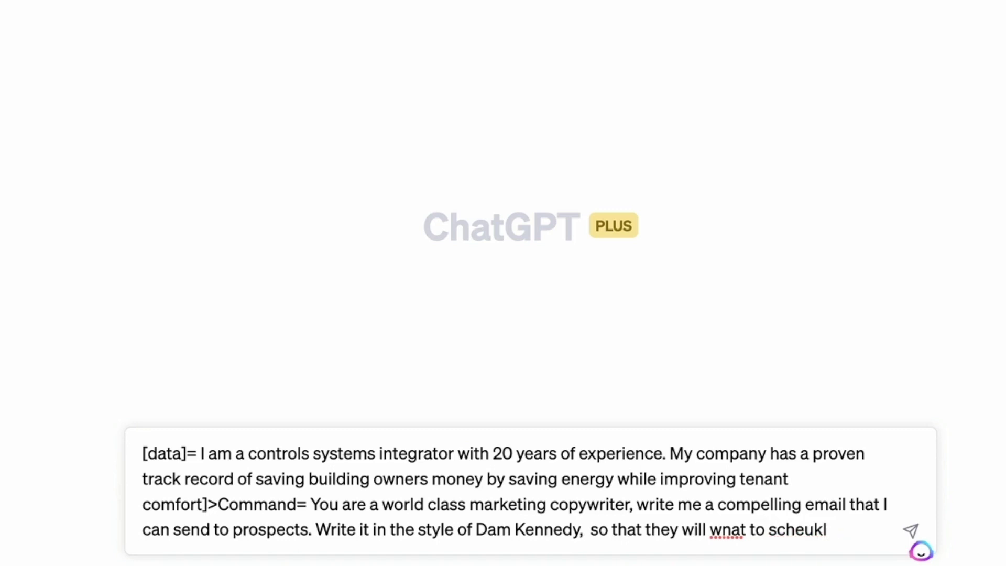
pyautogui.press('BackSpace')
pyautogui.press('BackSpace')
pyautogui.press('BackSpace')
pyautogui.press('BackSpace')
pyautogui.press('BackSpace')
pyautogui.press('BackSpace')
pyautogui.write('a')
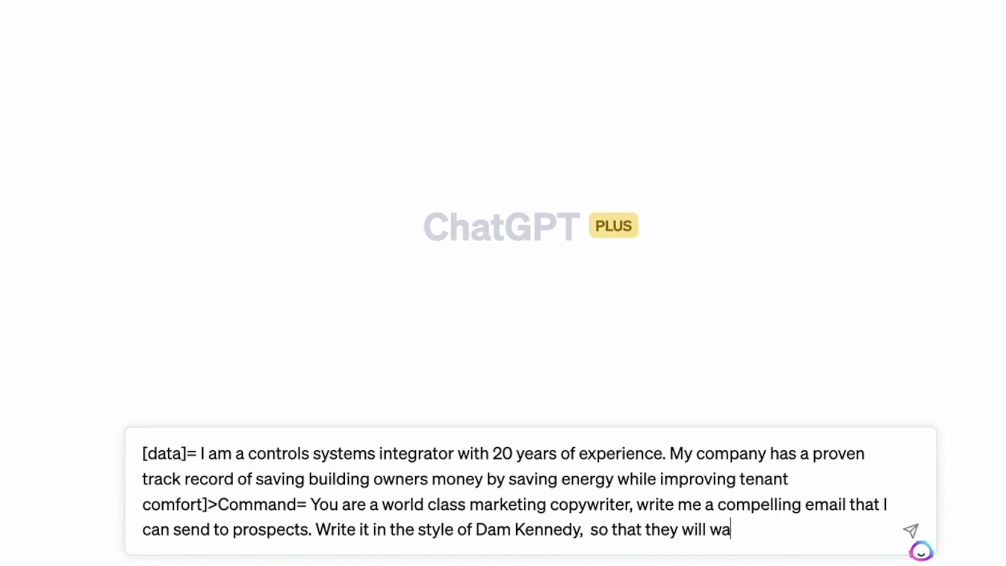
pyautogui.write('nt to ca')
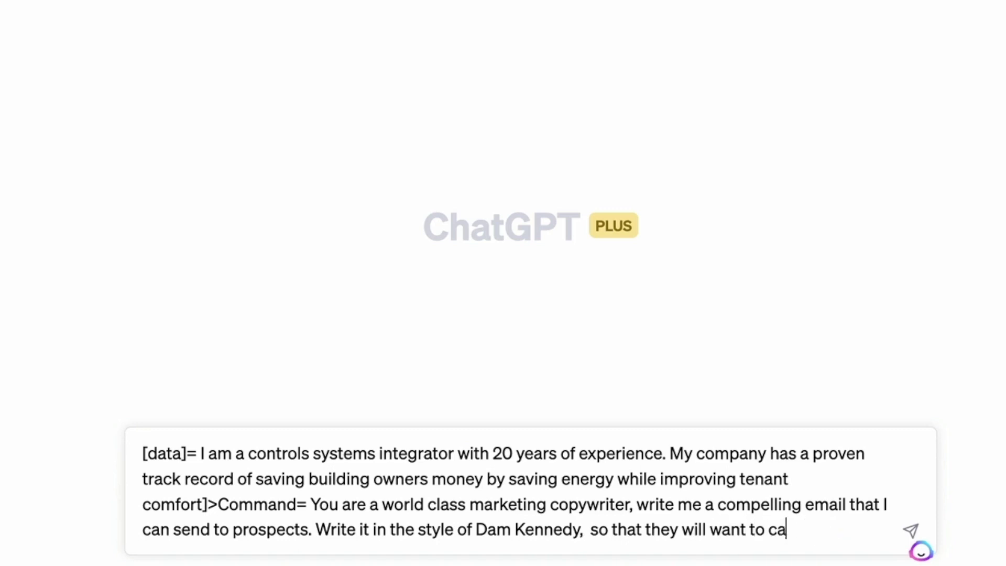
# Finish the command with "call me to schedule an appointment" and send the prompt.
pyautogui.write('ll me to sc')
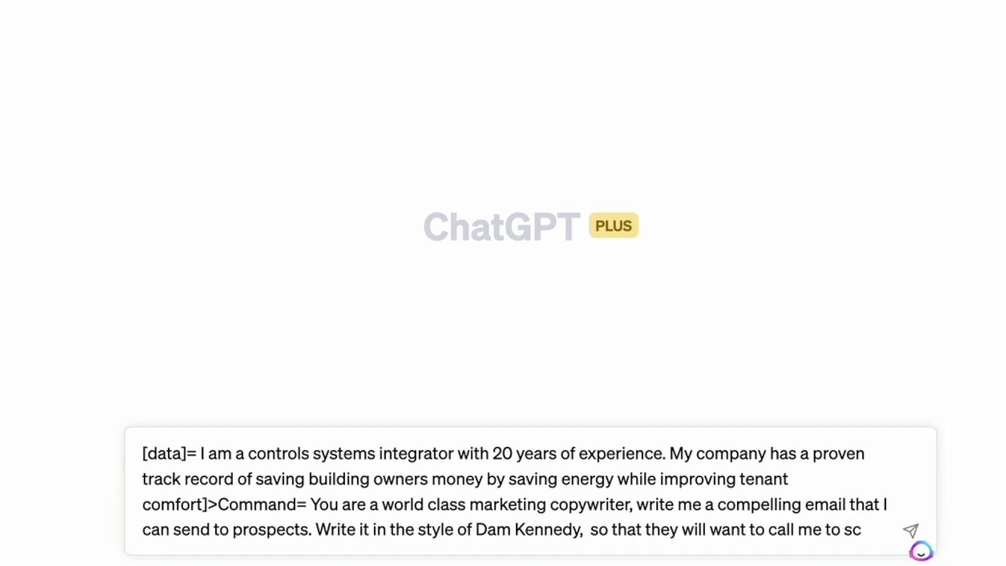
pyautogui.write('hedule an ')
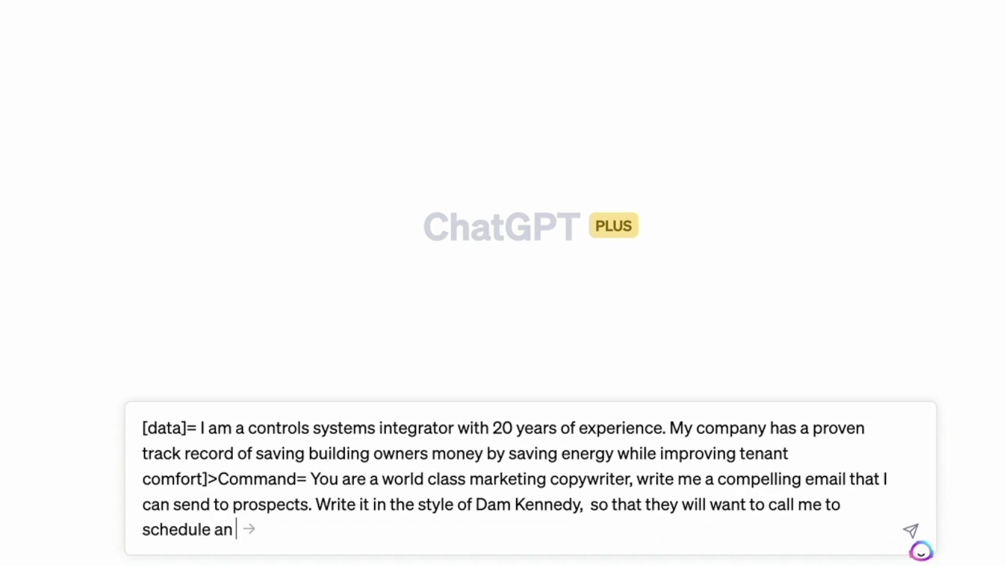
pyautogui.write('appointment')
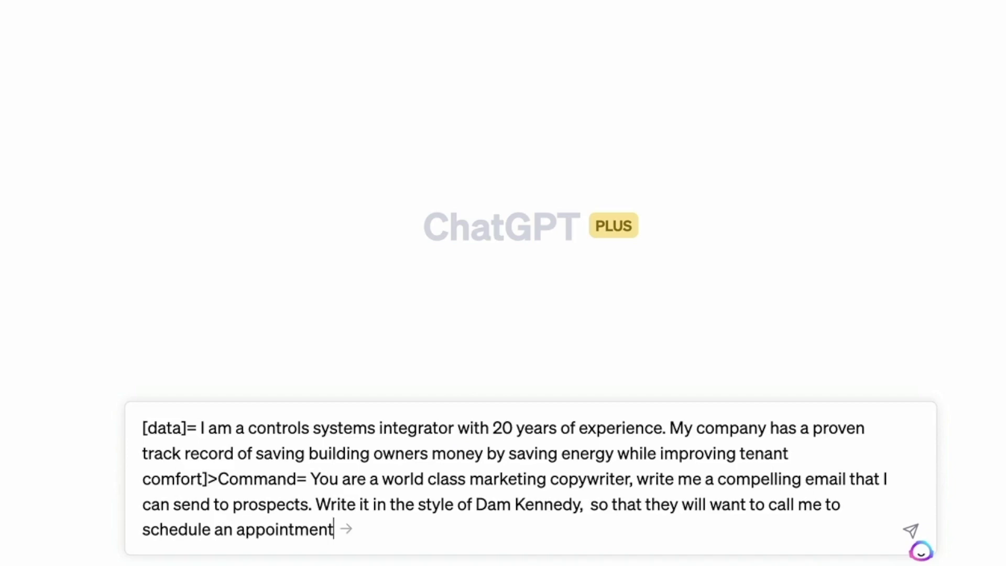
pyautogui.press('Return')
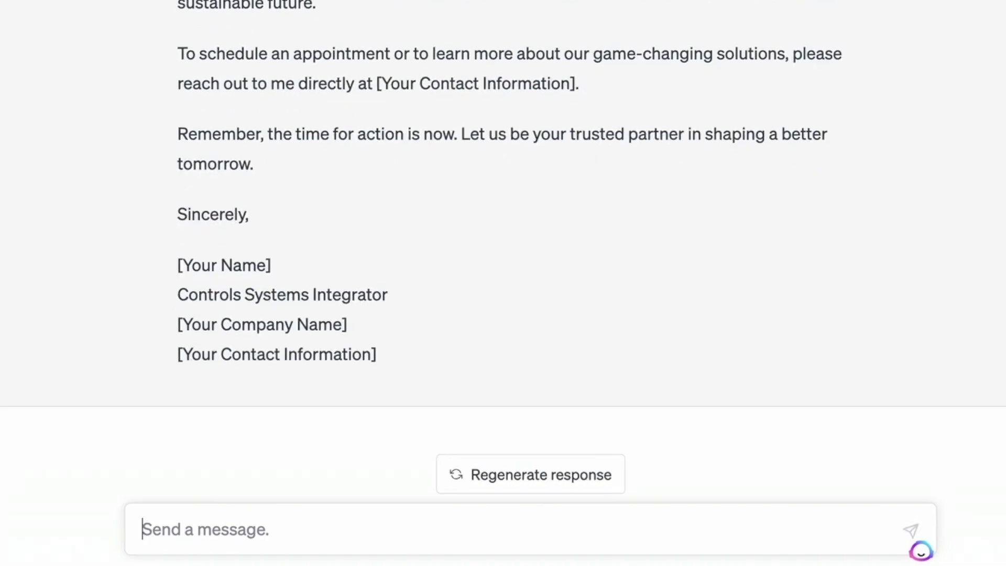
# Read through the generated marketing email from its opening to the signature, and return to its subject line.
pyautogui.scroll(15, 672, 195)
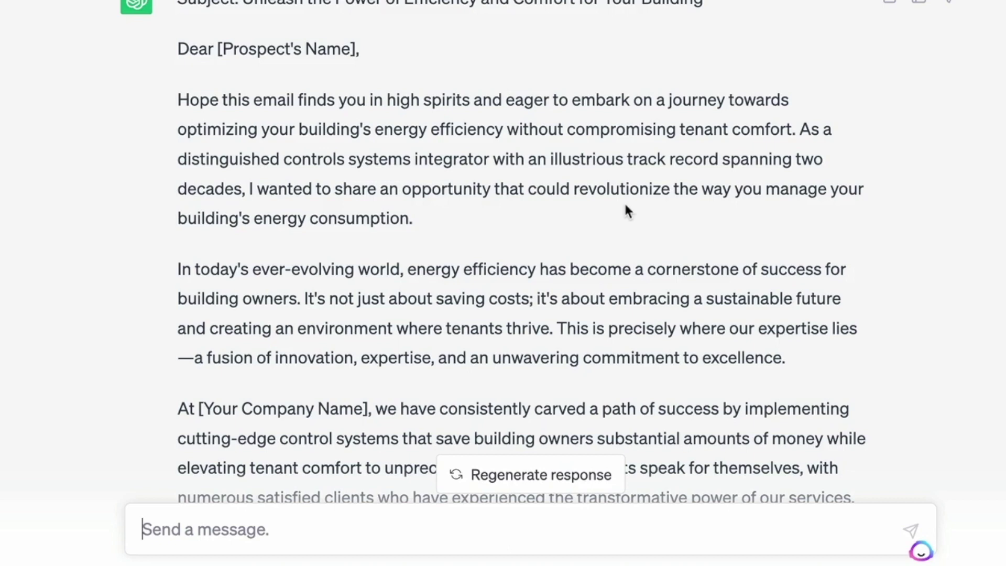
pyautogui.scroll(-1, 626, 208)
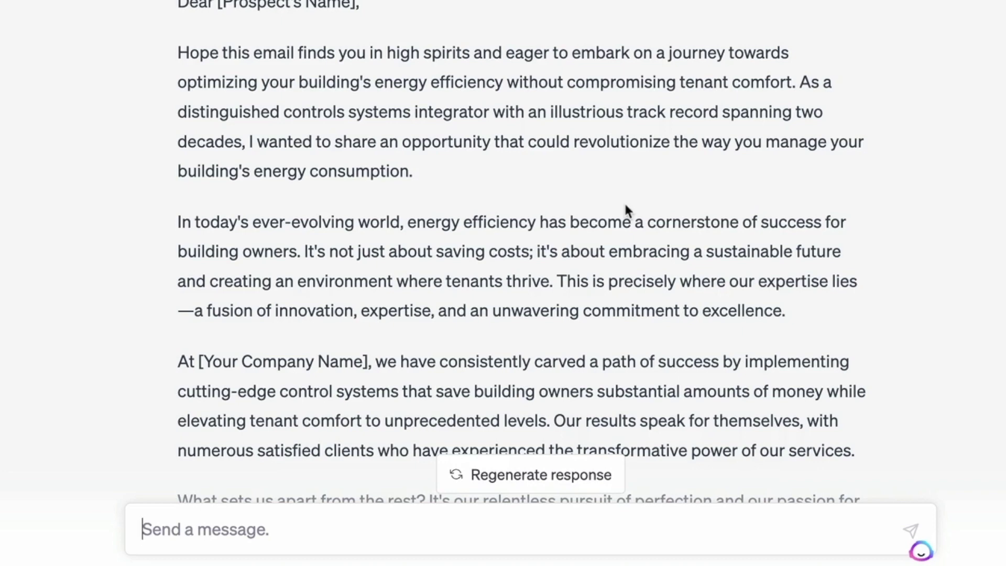
pyautogui.scroll(-3, 626, 210)
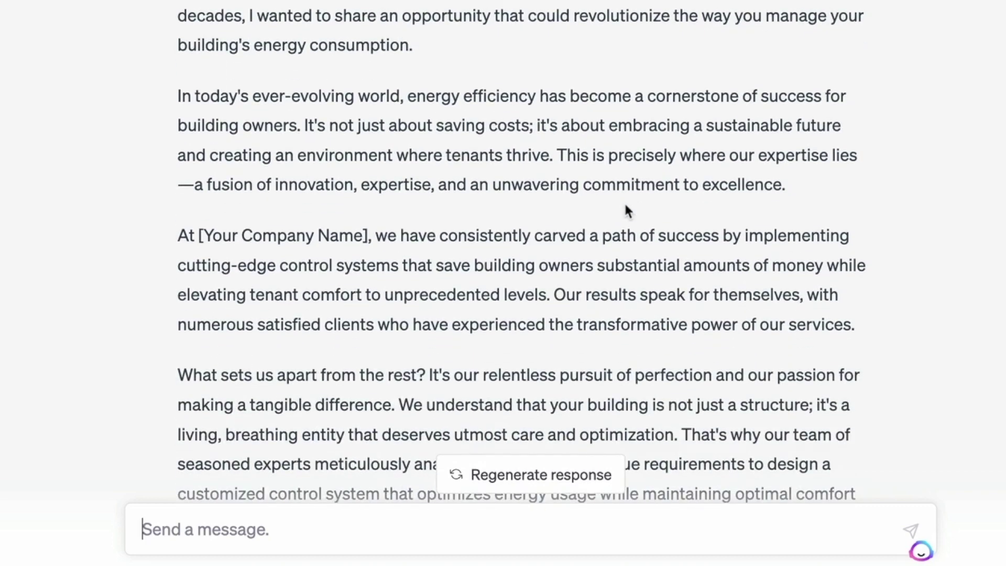
pyautogui.scroll(-2, 624, 206)
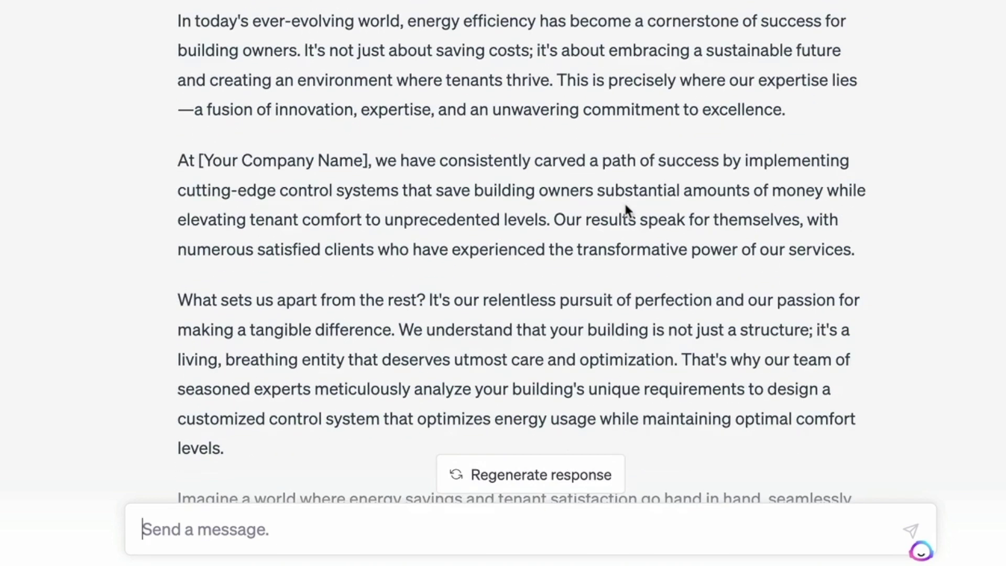
pyautogui.scroll(-2, 625, 207)
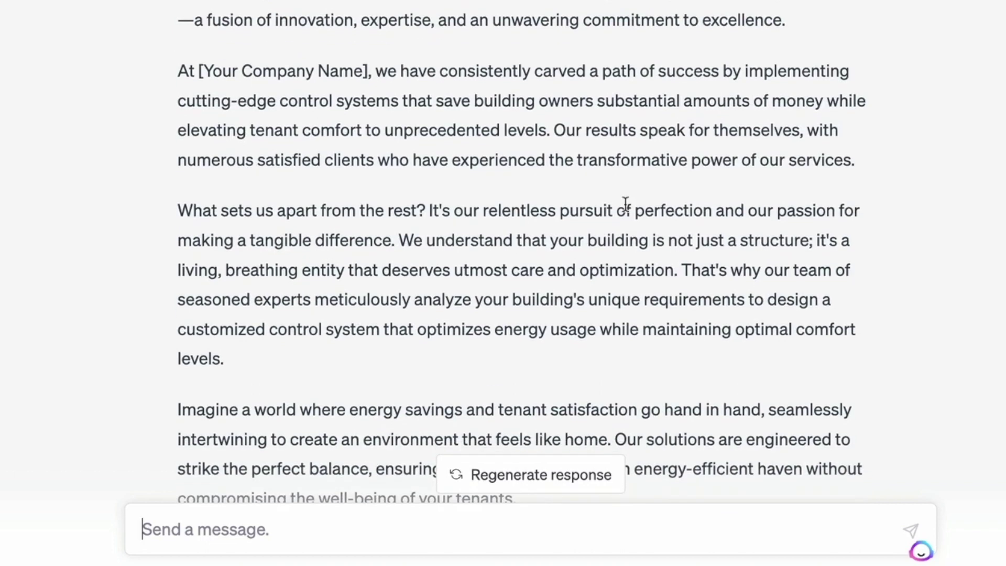
pyautogui.scroll(-1, 624, 206)
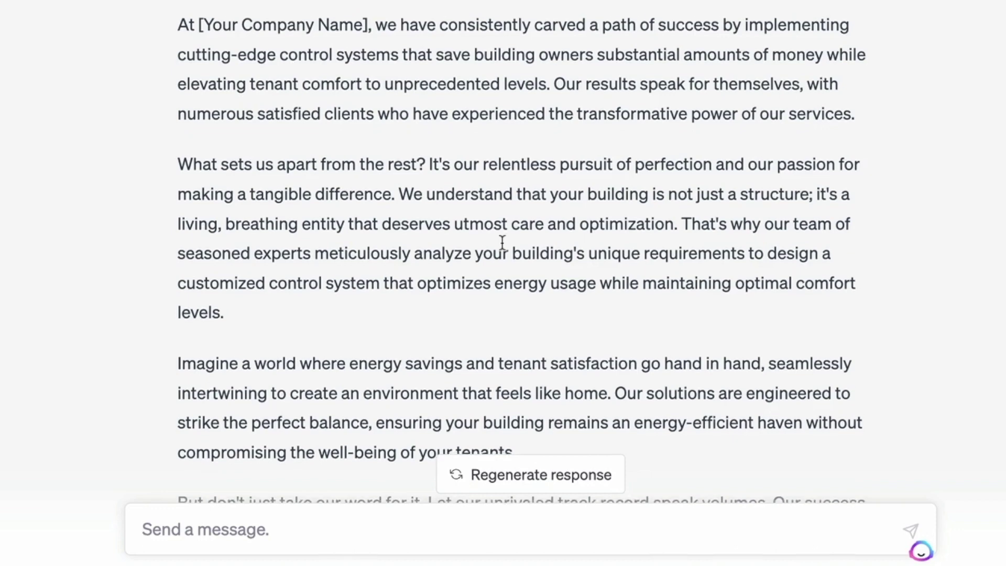
pyautogui.scroll(-3, 502, 242)
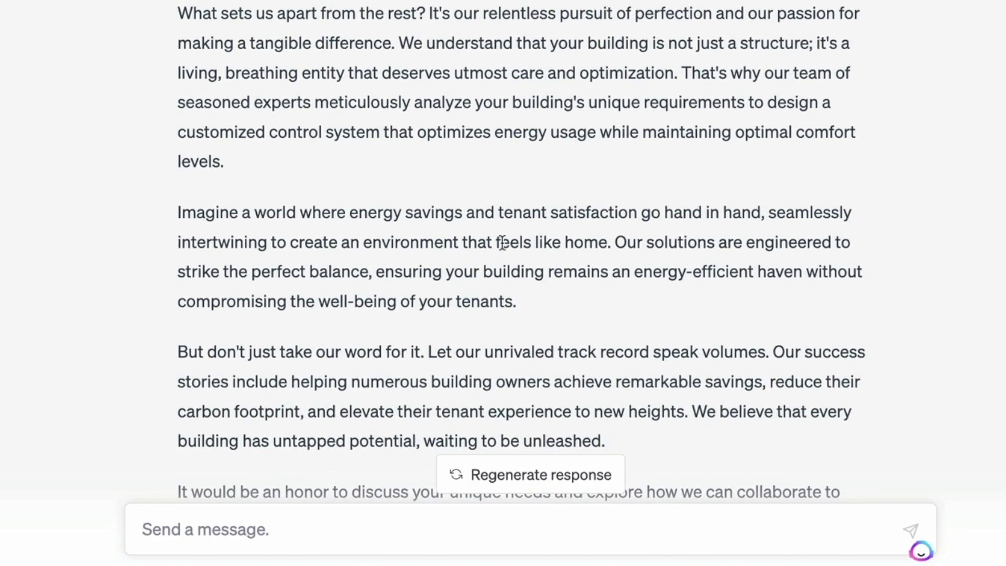
pyautogui.scroll(-3, 502, 242)
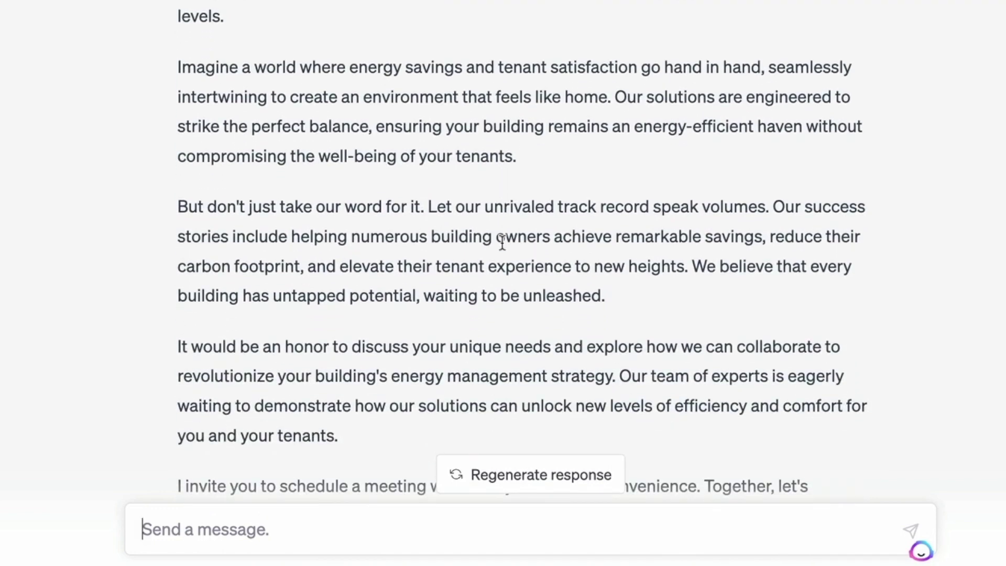
pyautogui.scroll(-3, 502, 242)
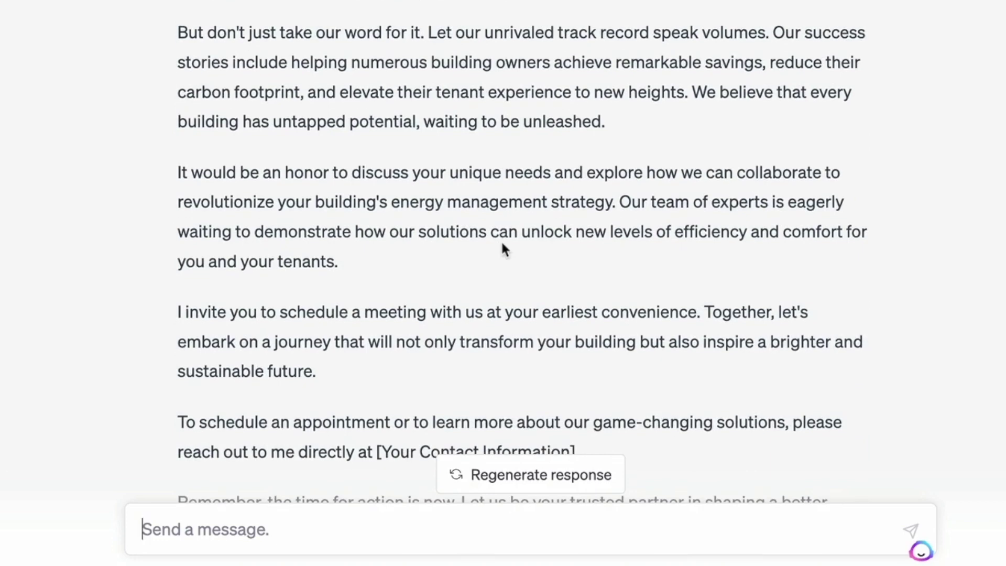
pyautogui.scroll(-3, 502, 243)
pyautogui.scroll(-1, 502, 246)
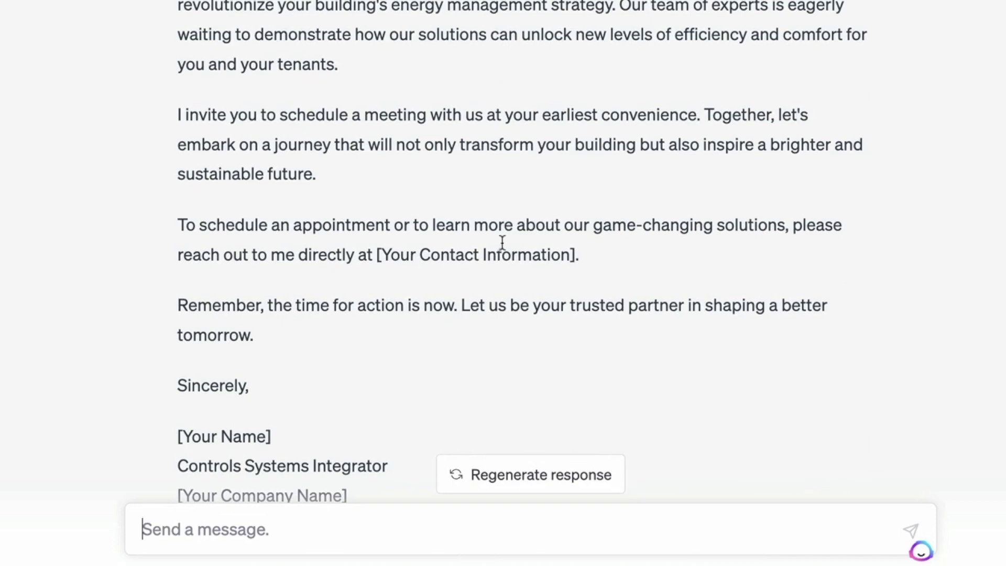
pyautogui.scroll(-2, 502, 242)
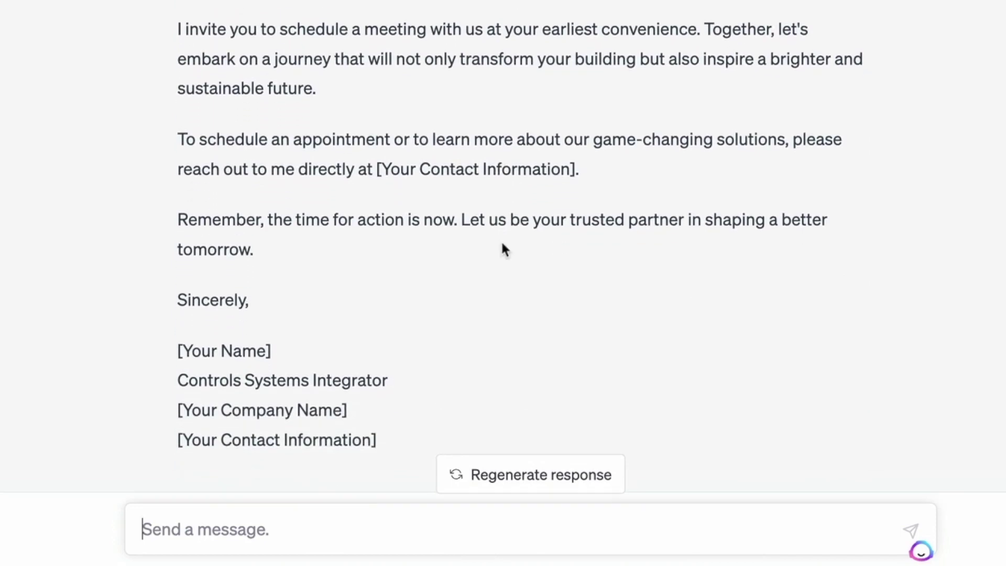
pyautogui.scroll(-2, 502, 244)
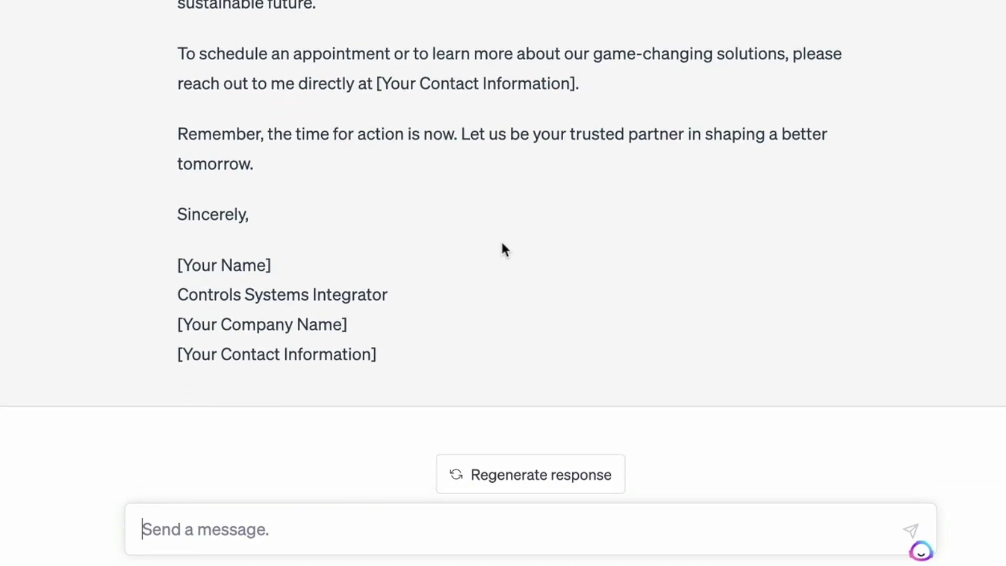
pyautogui.scroll(20, 501, 240)
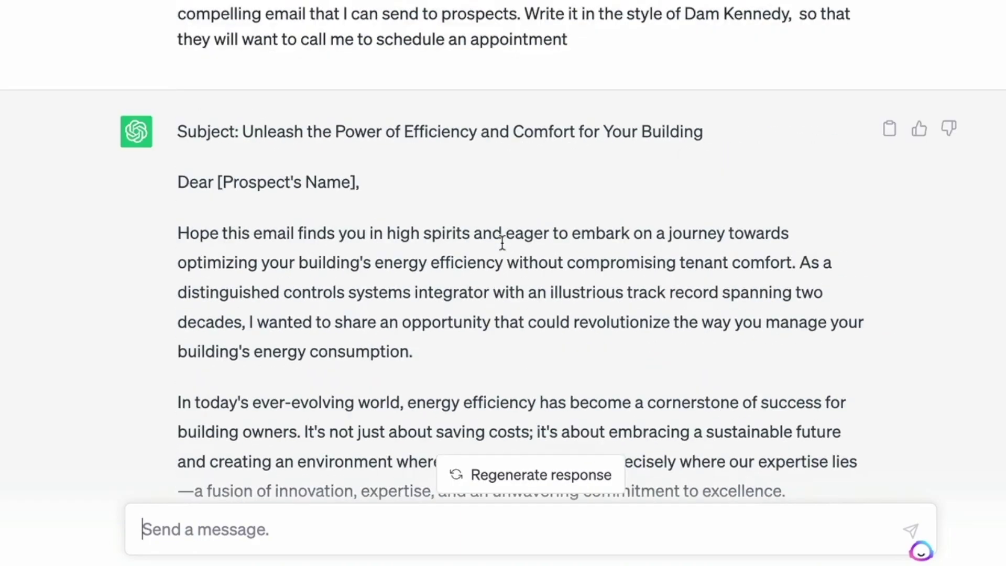